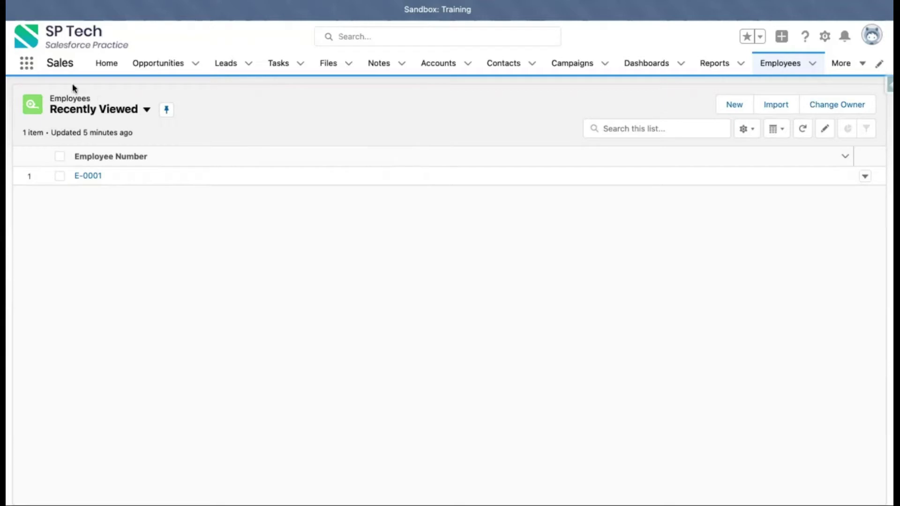
Browse the App Launcher's full catalogue of apps and items, then close it
{"action": "left_click", "coordinate": [27, 65]}
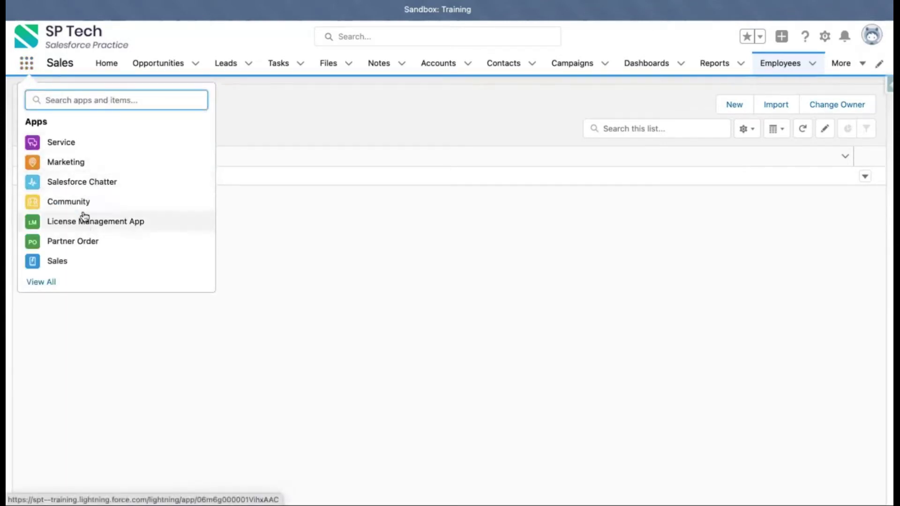
{"action": "left_click", "coordinate": [42, 282]}
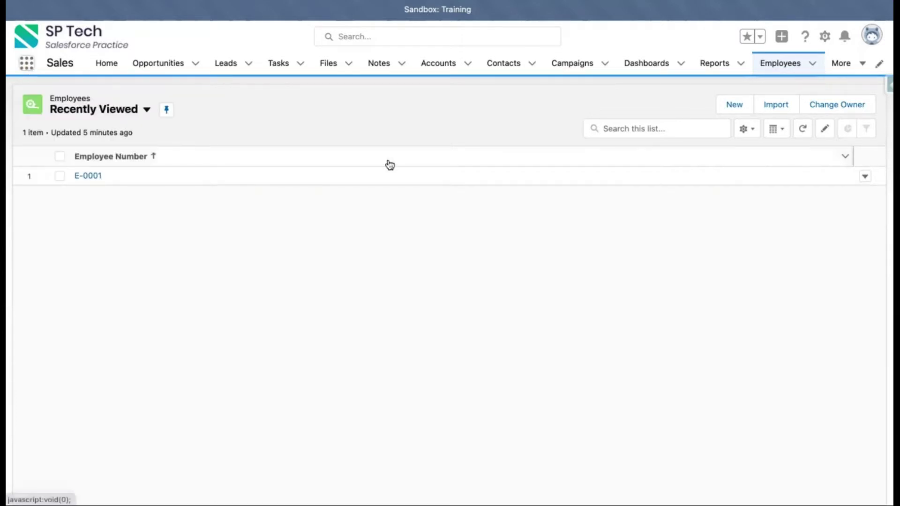
{"action": "scroll", "coordinate": [364, 304], "scroll_direction": "down", "scroll_amount": 1}
{"action": "scroll", "coordinate": [364, 304], "scroll_direction": "up", "scroll_amount": 1}
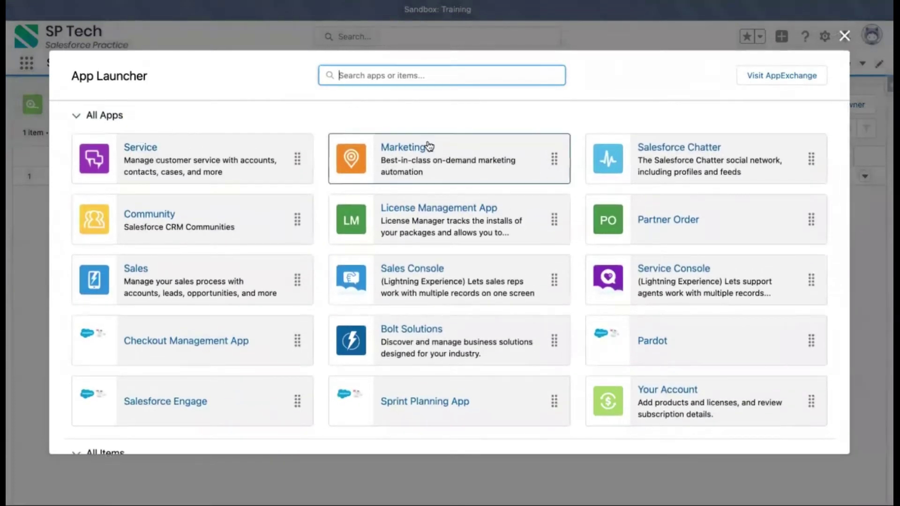
{"action": "scroll", "coordinate": [480, 292], "scroll_direction": "down", "scroll_amount": 2}
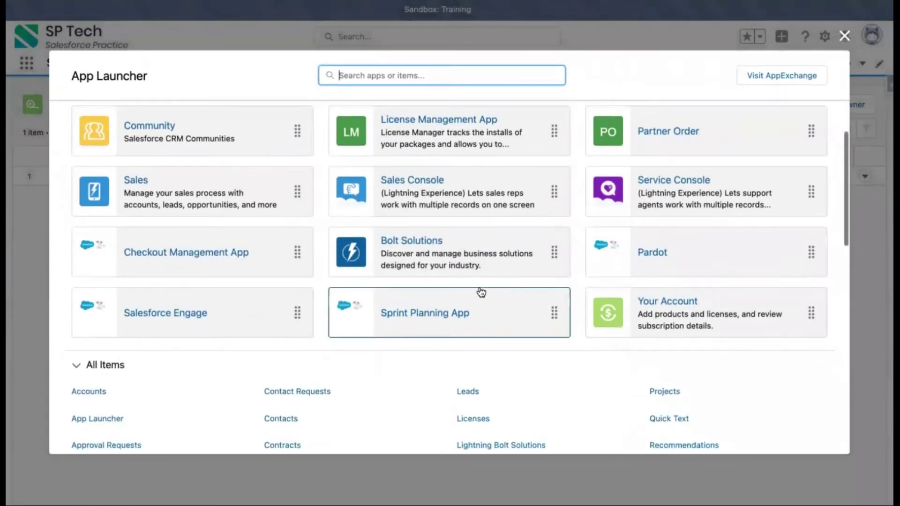
{"action": "scroll", "coordinate": [140, 375], "scroll_direction": "down", "scroll_amount": 2}
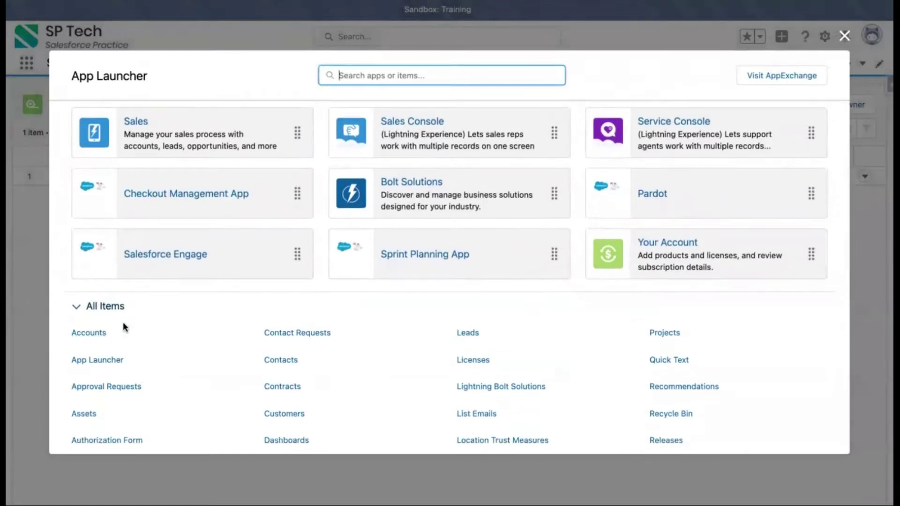
{"action": "scroll", "coordinate": [160, 364], "scroll_direction": "down", "scroll_amount": 2}
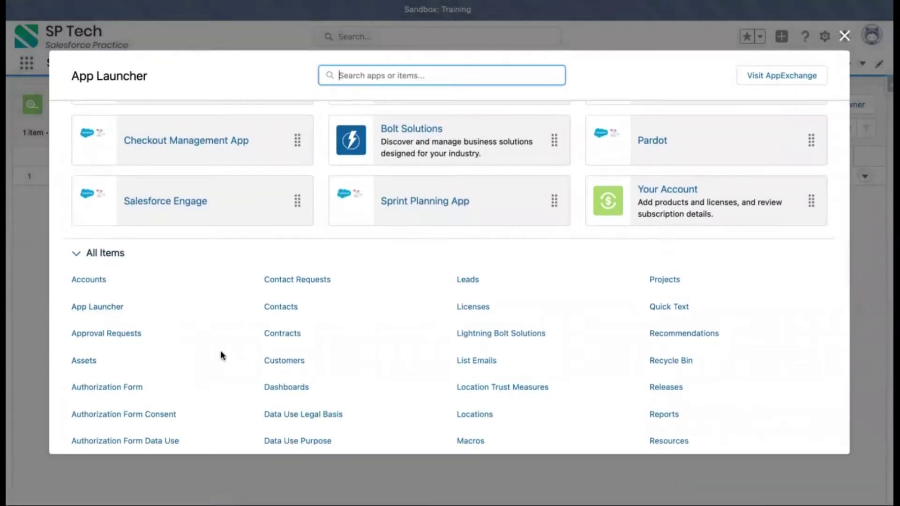
{"action": "scroll", "coordinate": [374, 364], "scroll_direction": "up", "scroll_amount": 7}
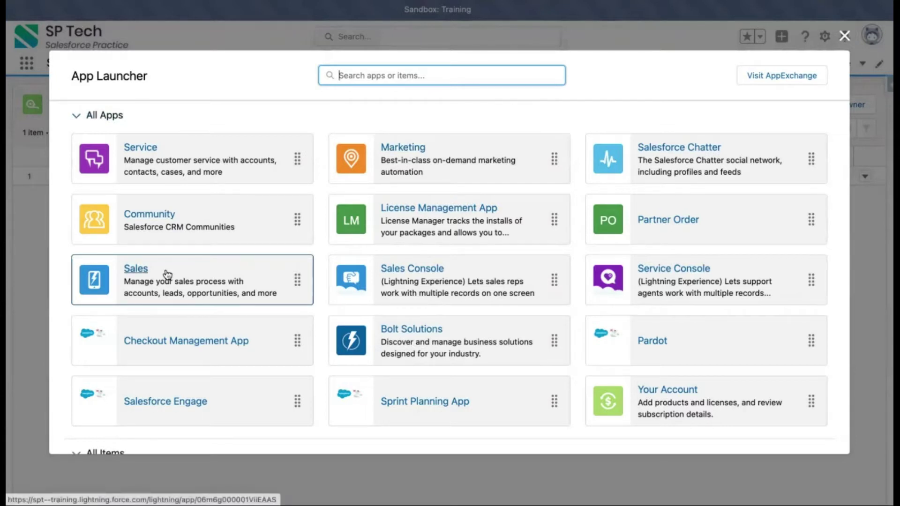
{"action": "left_click", "coordinate": [844, 36]}
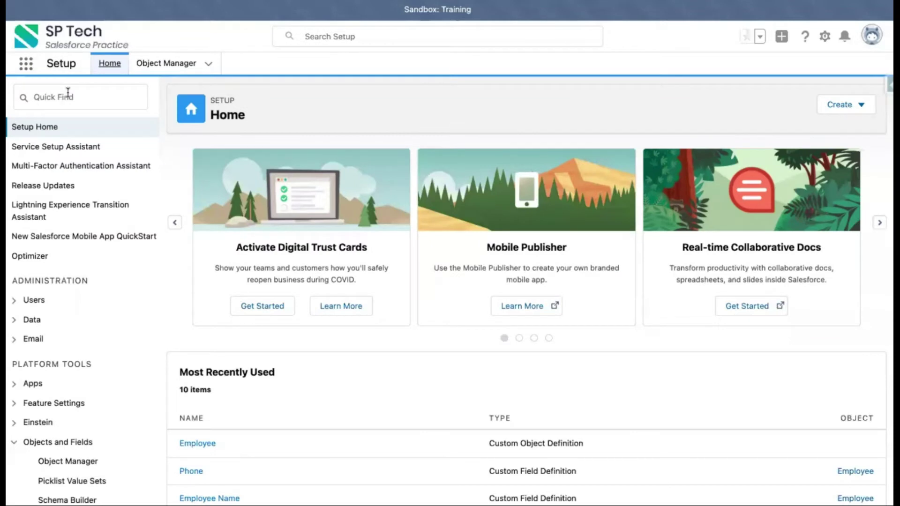
Search Setup's Quick Find for 'app manager' and open App Manager
{"action": "left_click", "coordinate": [68, 92]}
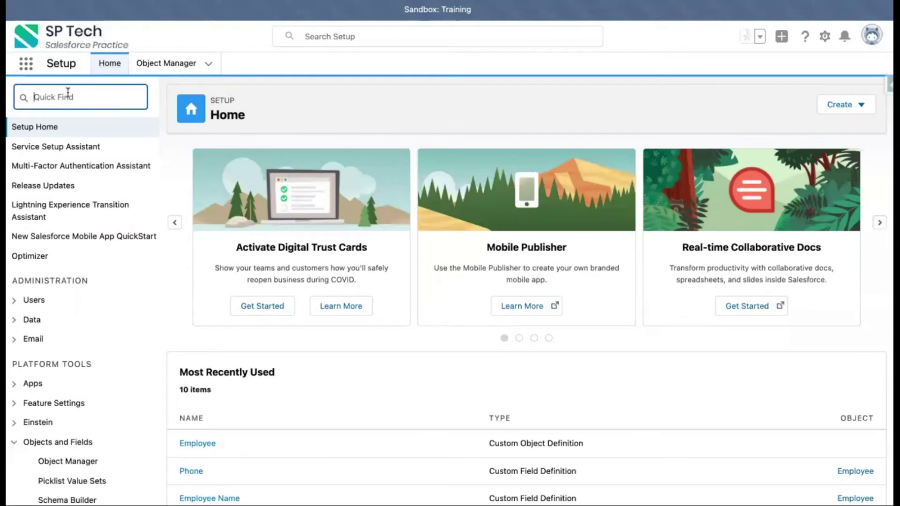
{"action": "type", "text": "app manager"}
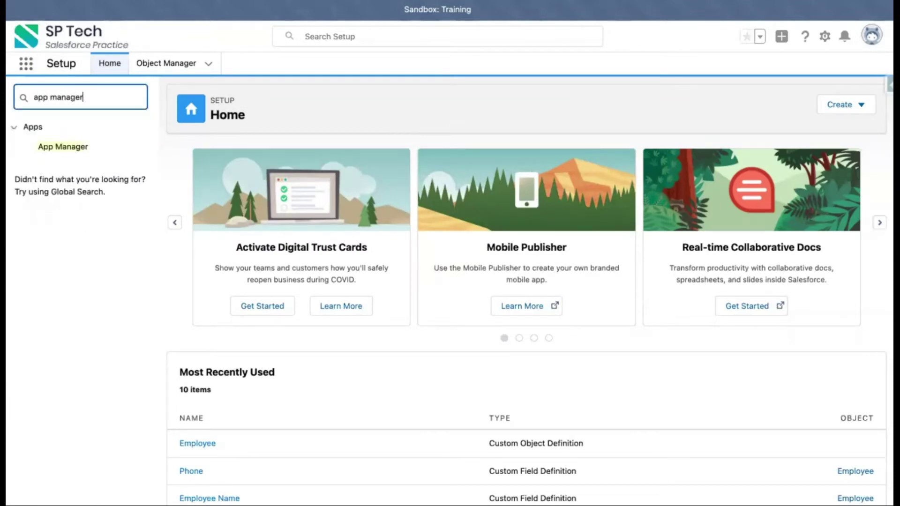
{"action": "left_click", "coordinate": [64, 147]}
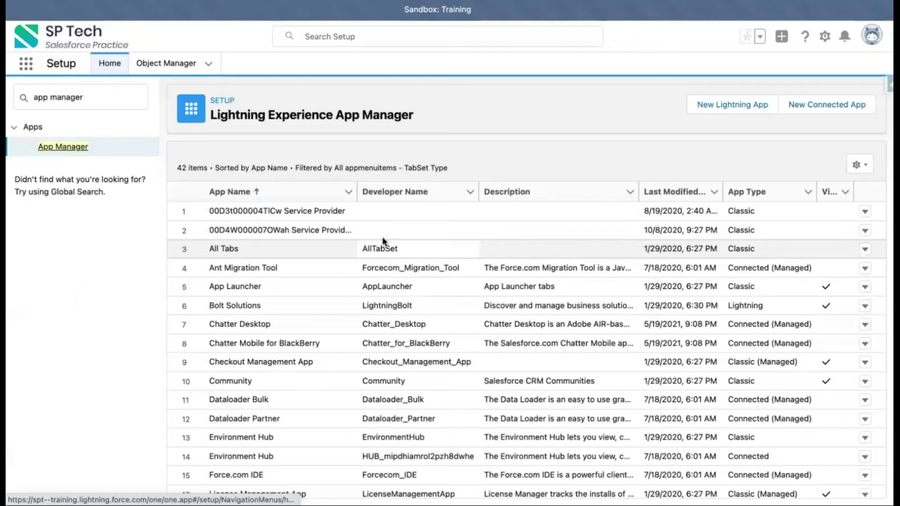
Scroll the 42-app list down to the Lightning Sales row and open its actions menu
{"action": "scroll", "coordinate": [420, 308], "scroll_direction": "down", "scroll_amount": 10}
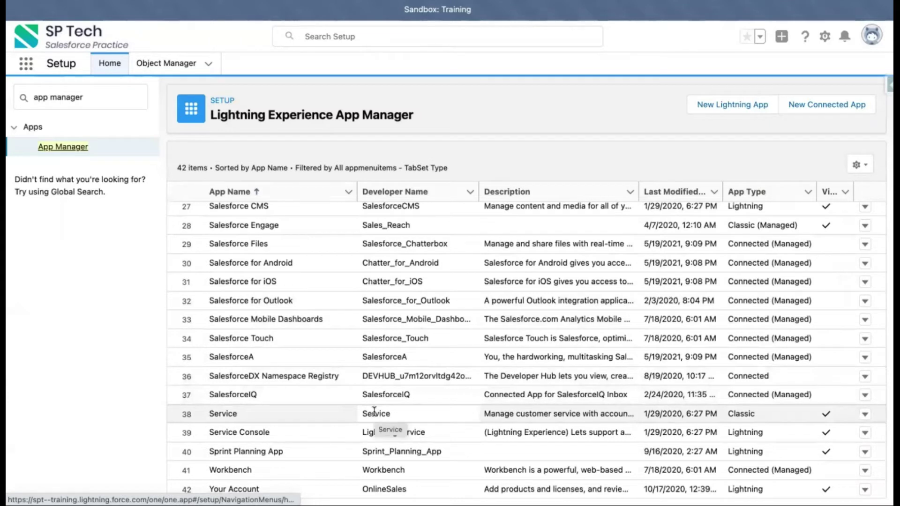
{"action": "scroll", "coordinate": [459, 337], "scroll_direction": "up", "scroll_amount": 6}
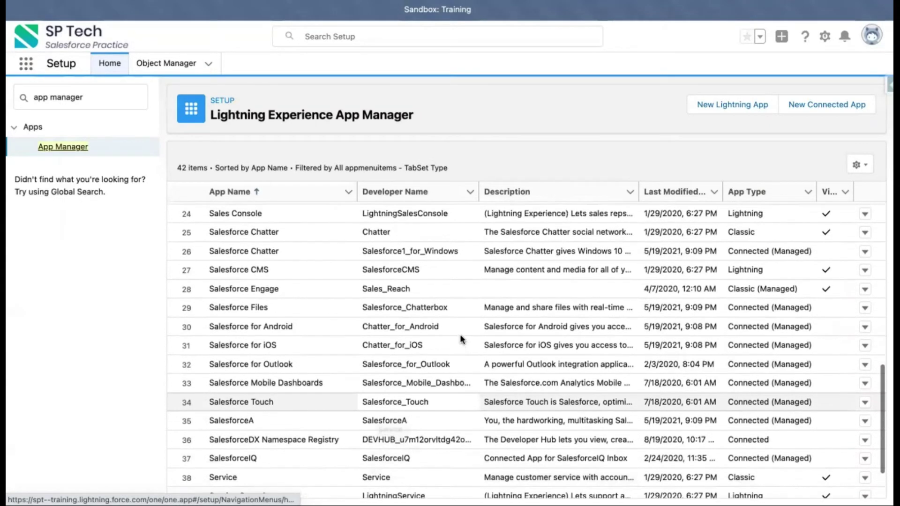
{"action": "scroll", "coordinate": [462, 338], "scroll_direction": "up", "scroll_amount": 4}
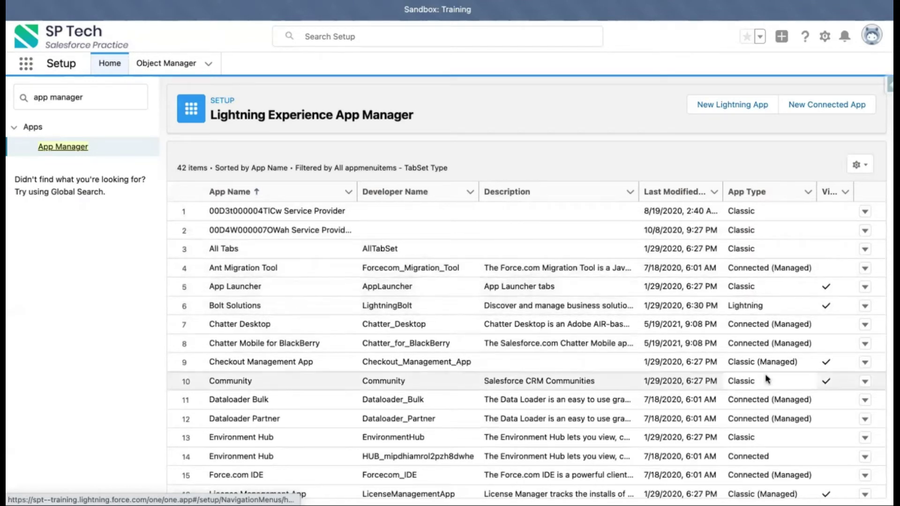
{"action": "scroll", "coordinate": [765, 375], "scroll_direction": "down", "scroll_amount": 3}
{"action": "scroll", "coordinate": [765, 373], "scroll_direction": "down", "scroll_amount": 10}
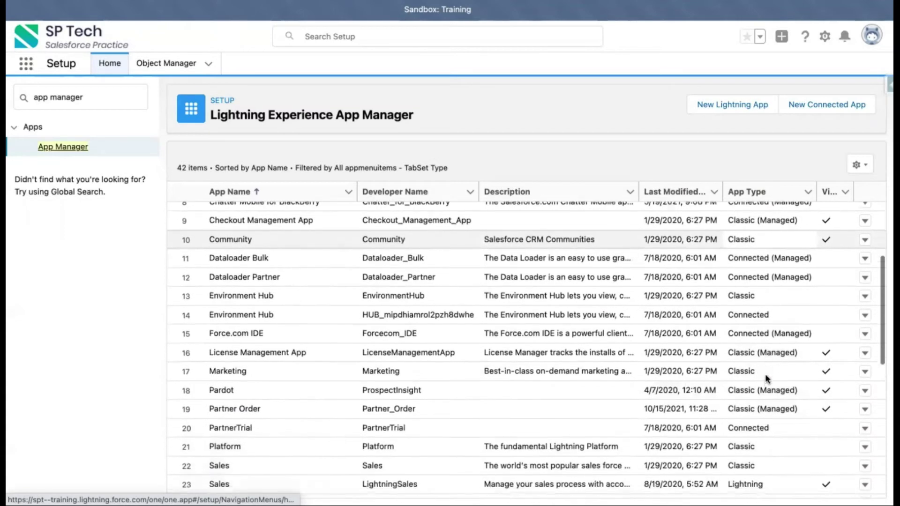
{"action": "scroll", "coordinate": [764, 373], "scroll_direction": "down", "scroll_amount": 4}
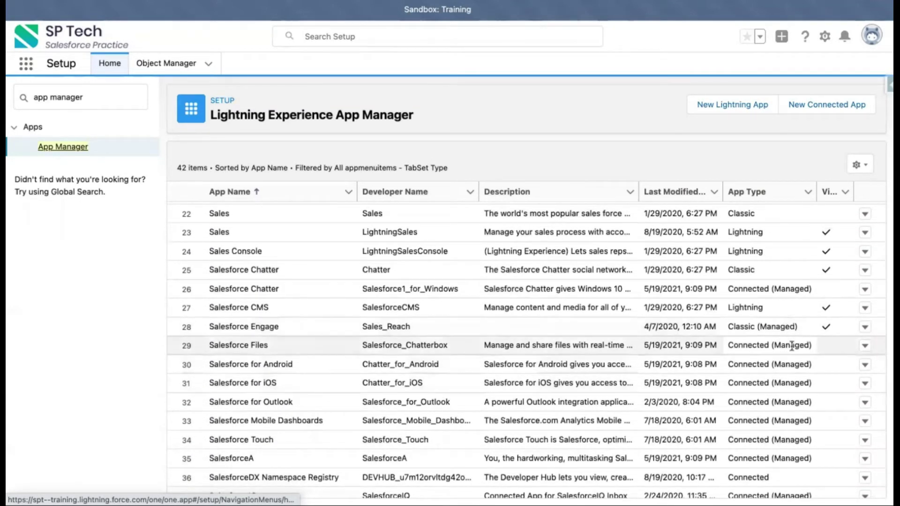
{"action": "scroll", "coordinate": [770, 413], "scroll_direction": "down", "scroll_amount": 2}
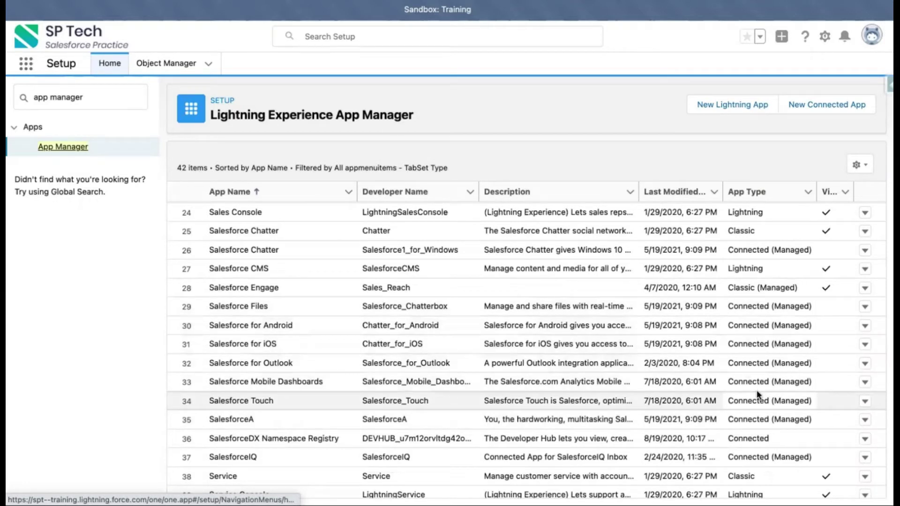
{"action": "scroll", "coordinate": [745, 403], "scroll_direction": "up", "scroll_amount": 10}
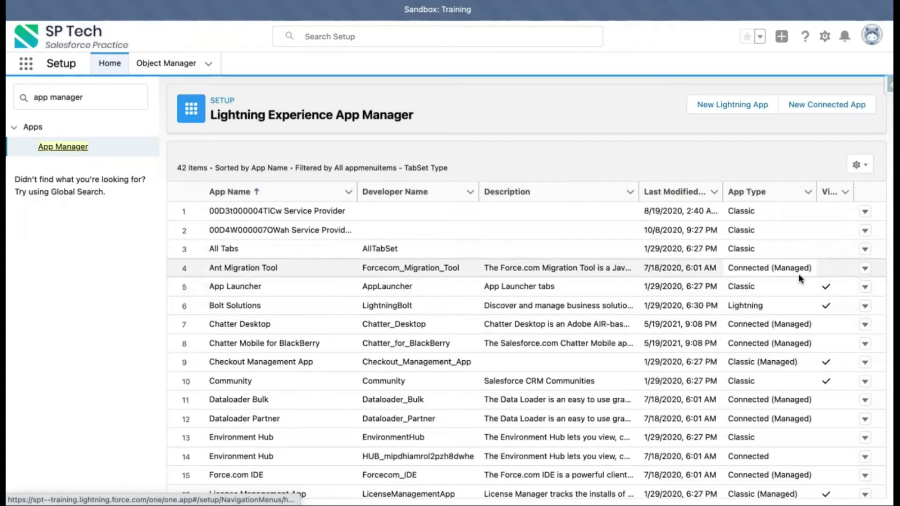
{"action": "scroll", "coordinate": [804, 360], "scroll_direction": "down", "scroll_amount": 6}
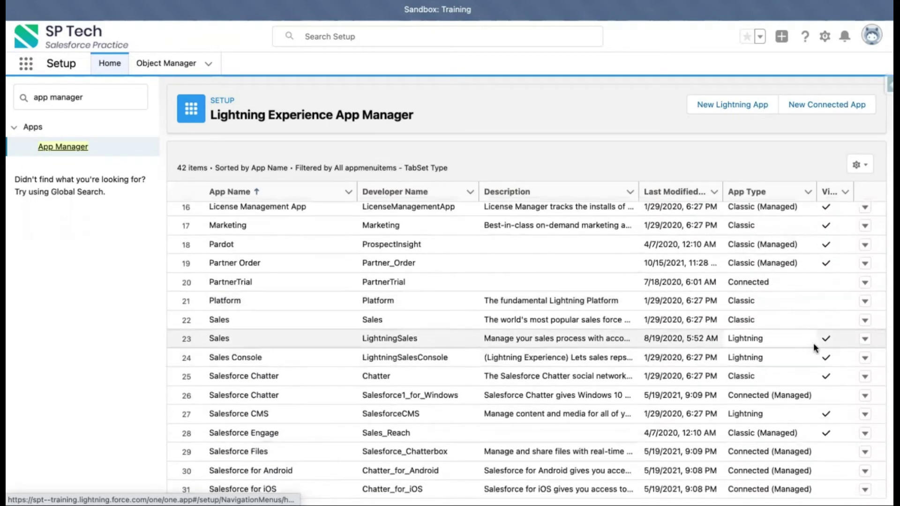
{"action": "left_click", "coordinate": [865, 342]}
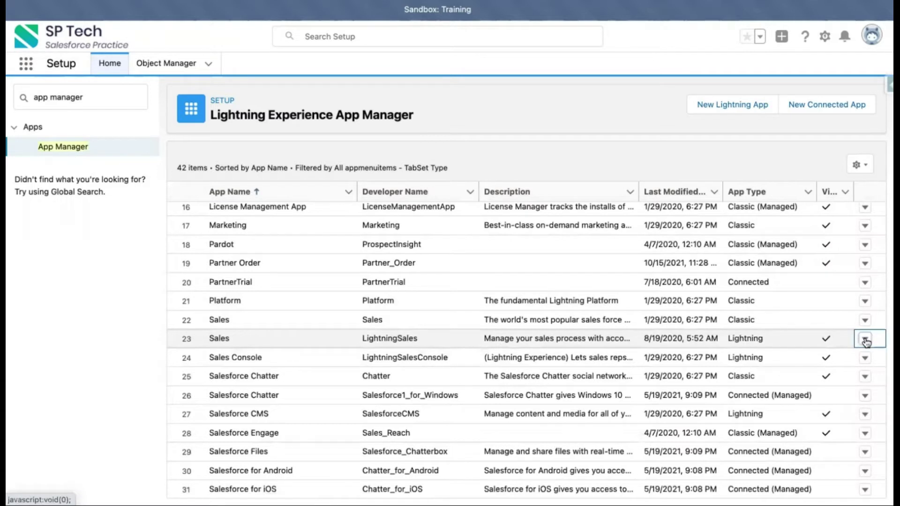
Edit the Lightning Sales app from its row actions menu
{"action": "left_click", "coordinate": [864, 341]}
{"action": "left_click", "coordinate": [864, 341]}
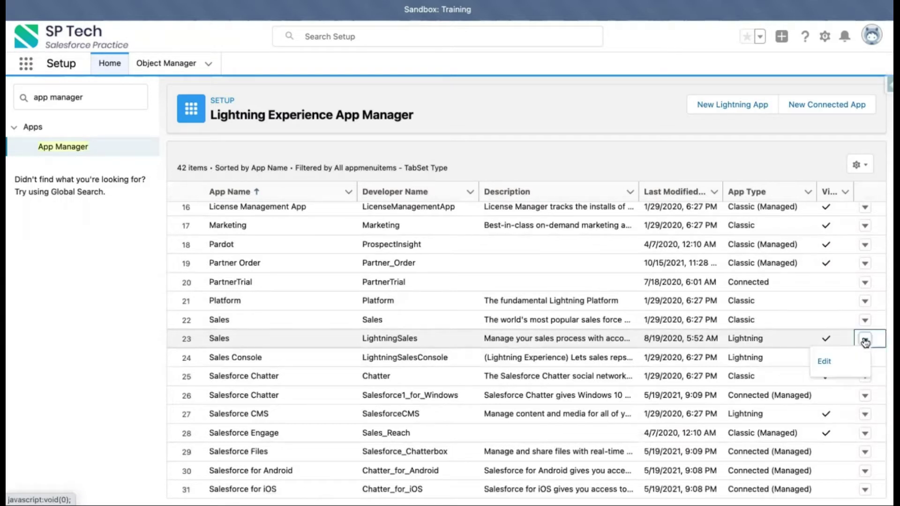
{"action": "left_click", "coordinate": [835, 359]}
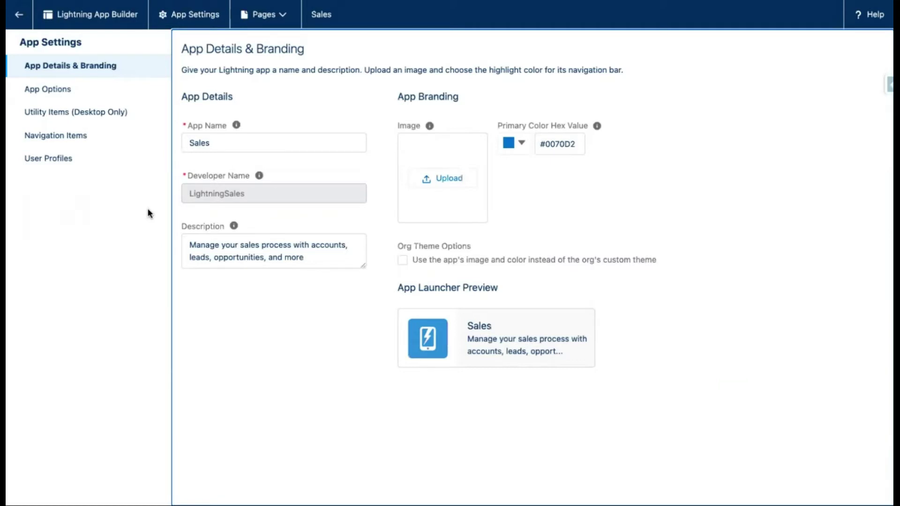
Review the Sales app's options, utility bar, navigation items and profiles, then start a New Lightning App
{"action": "left_click", "coordinate": [69, 93]}
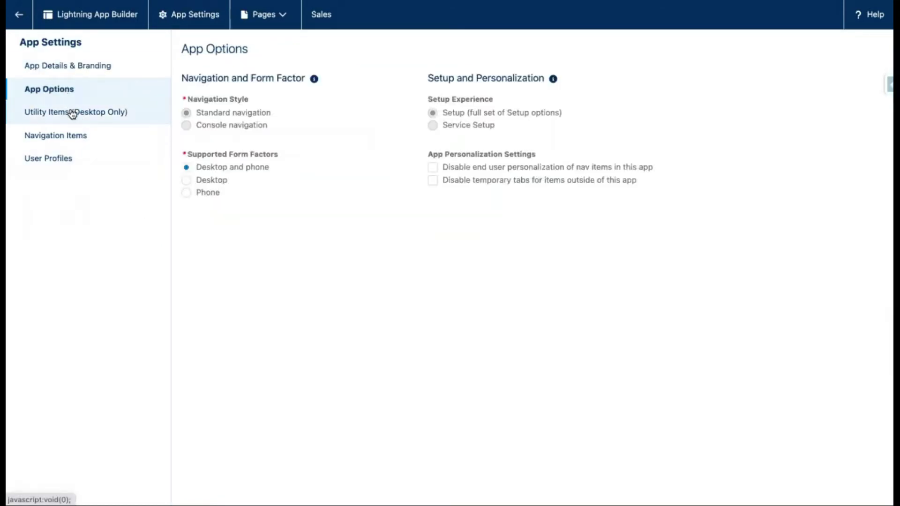
{"action": "left_click", "coordinate": [72, 116]}
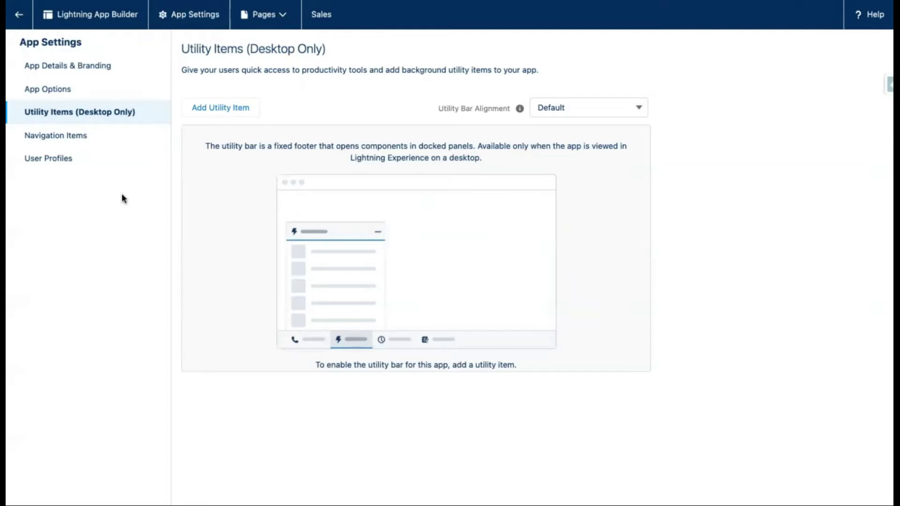
{"action": "left_click", "coordinate": [70, 135]}
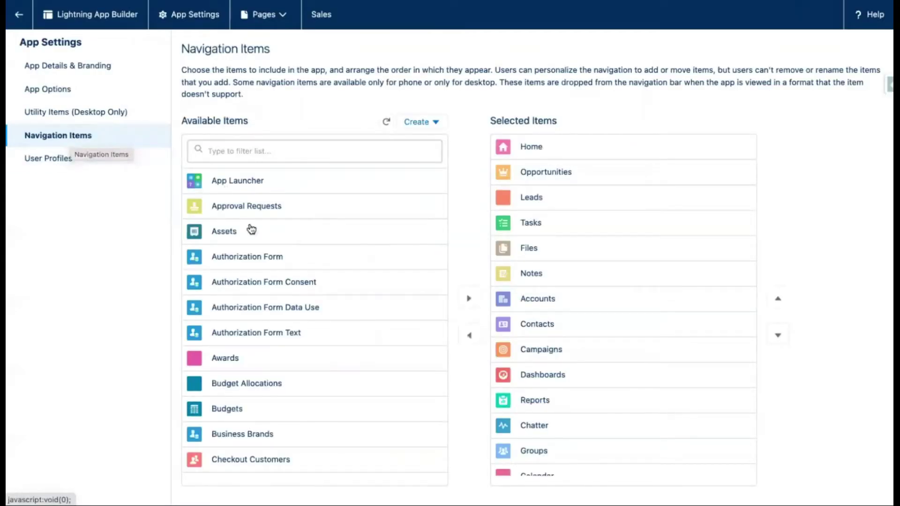
{"action": "scroll", "coordinate": [571, 302], "scroll_direction": "down", "scroll_amount": 2}
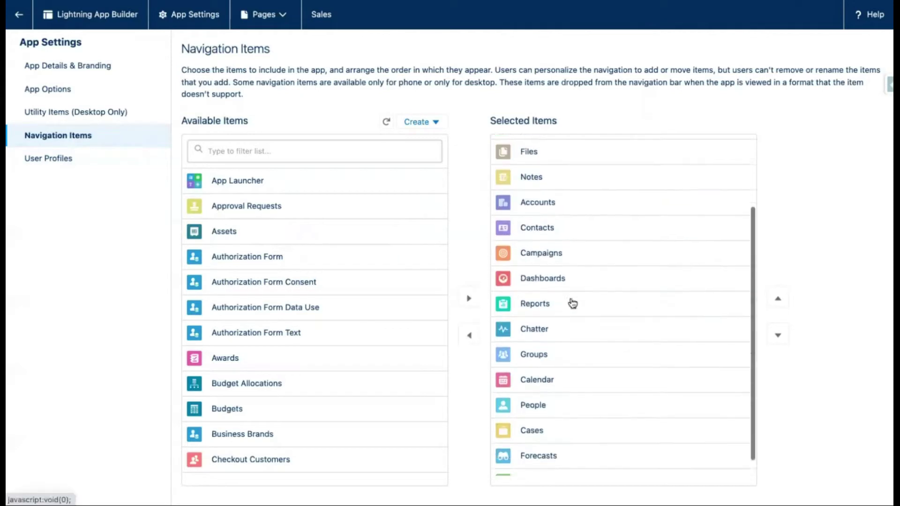
{"action": "scroll", "coordinate": [572, 302], "scroll_direction": "up", "scroll_amount": 3}
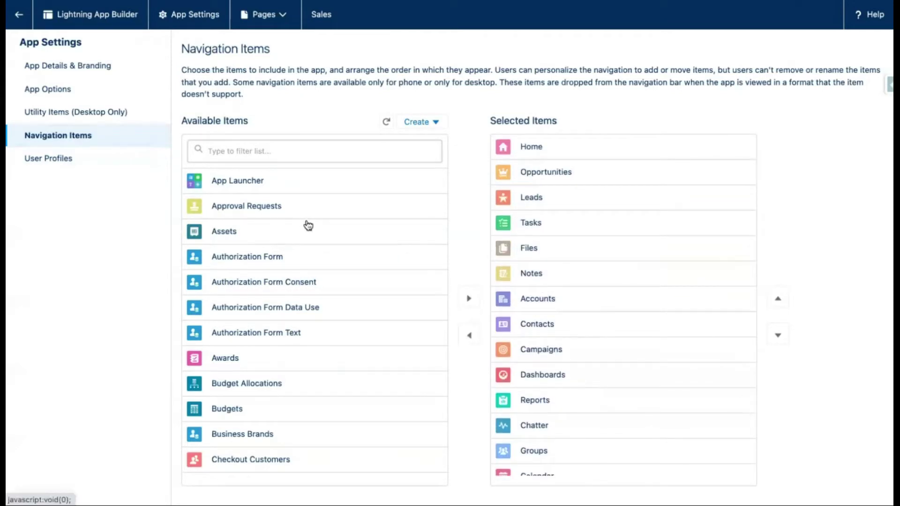
{"action": "left_click", "coordinate": [45, 167]}
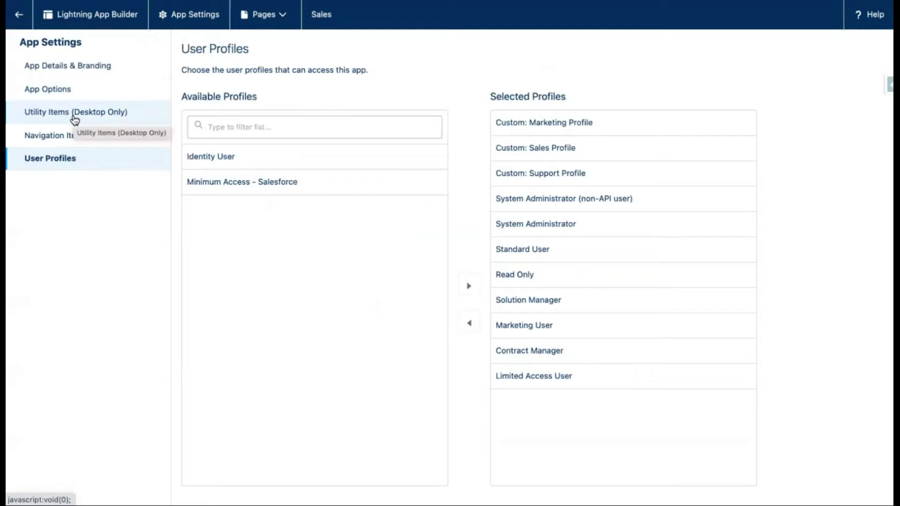
{"action": "left_click", "coordinate": [18, 15]}
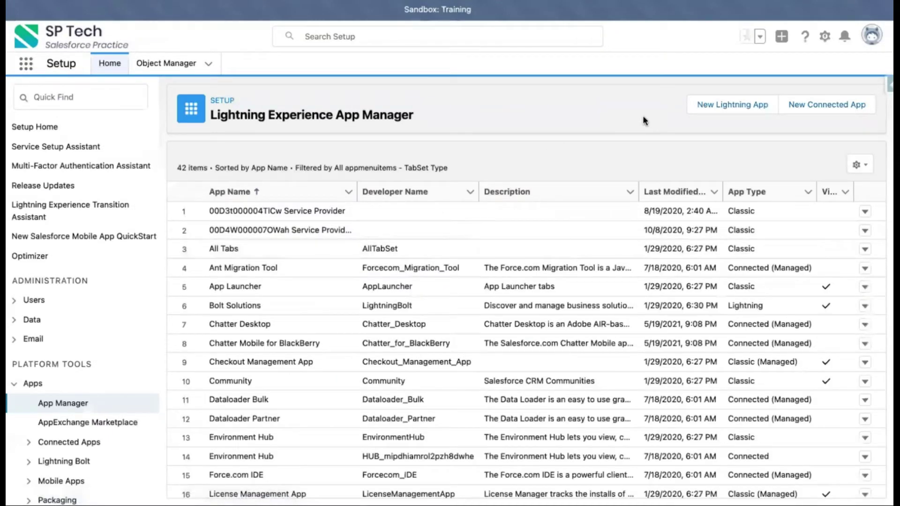
{"action": "left_click", "coordinate": [731, 112]}
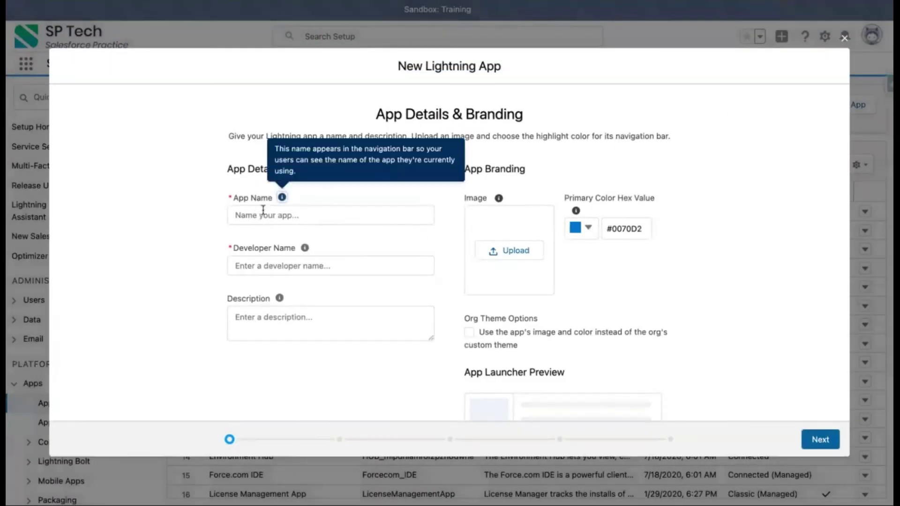
Name the app 'SPTech Training' with developer name SPTech_Training and continue to App Options
{"action": "left_click", "coordinate": [274, 217]}
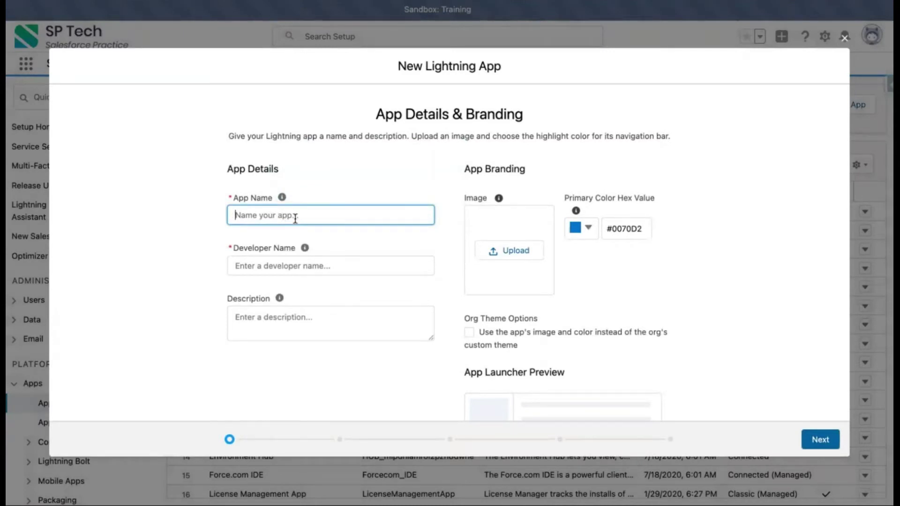
{"action": "type", "text": "SPTech"}
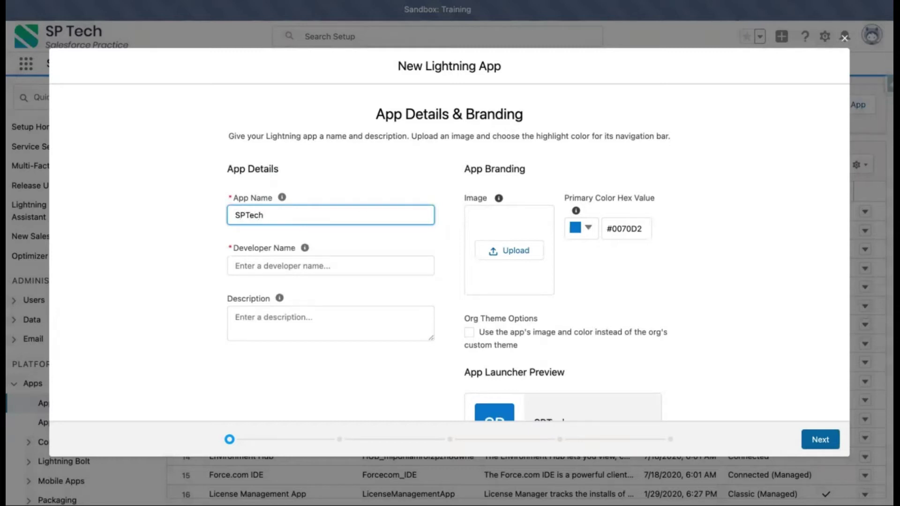
{"action": "type", "text": " Training"}
{"action": "left_click", "coordinate": [199, 242]}
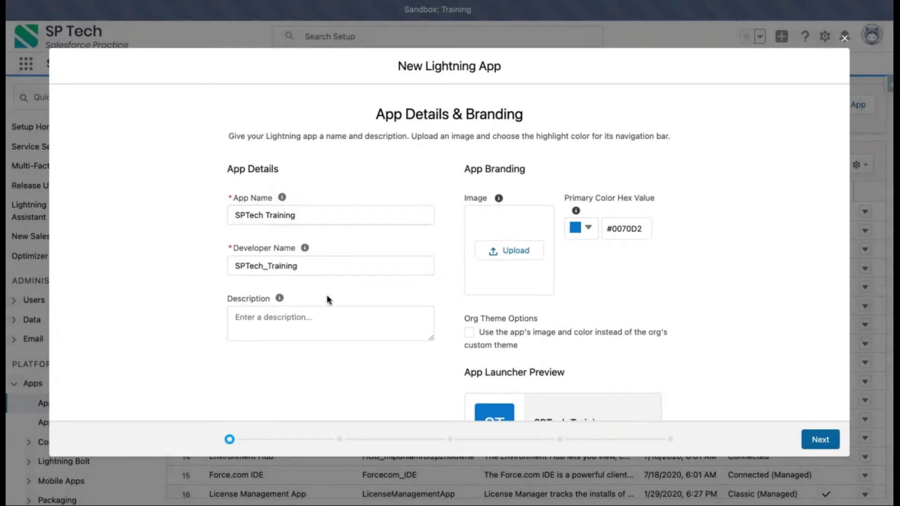
{"action": "left_click", "coordinate": [293, 317]}
{"action": "scroll", "coordinate": [592, 269], "scroll_direction": "down", "scroll_amount": 2}
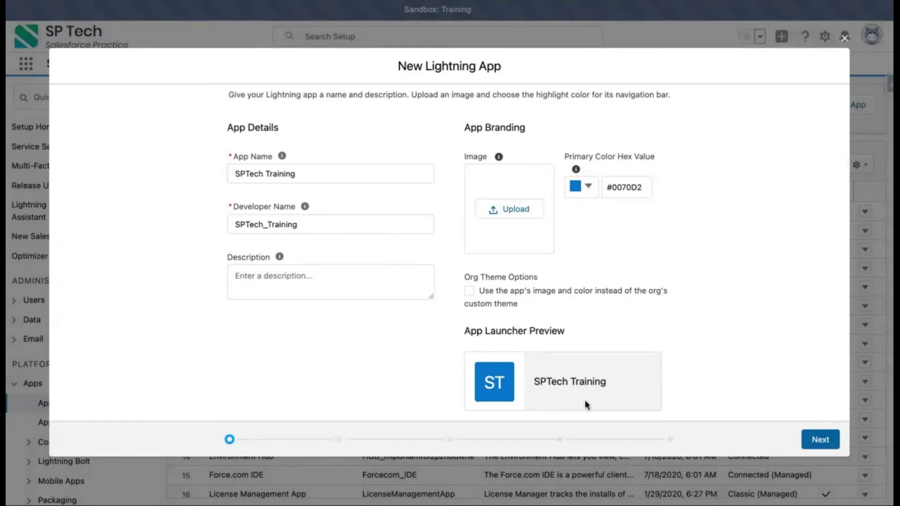
{"action": "left_click", "coordinate": [820, 439]}
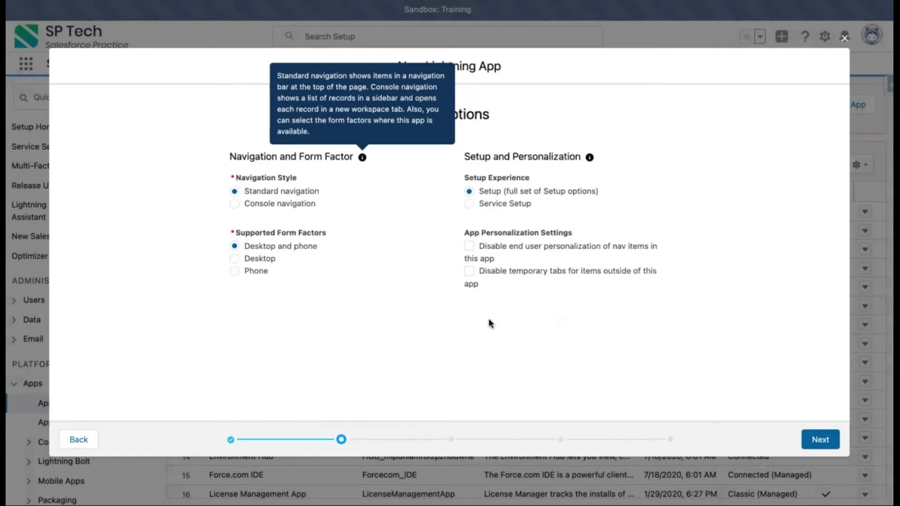
Add a Recent Items utility item with a 340 by 480 panel and continue to navigation items
{"action": "left_click", "coordinate": [828, 443]}
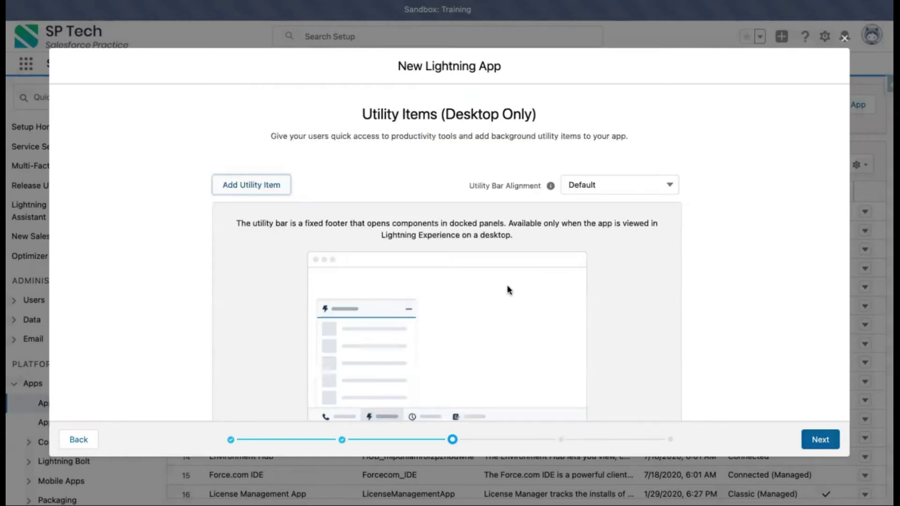
{"action": "scroll", "coordinate": [386, 274], "scroll_direction": "down", "scroll_amount": 2}
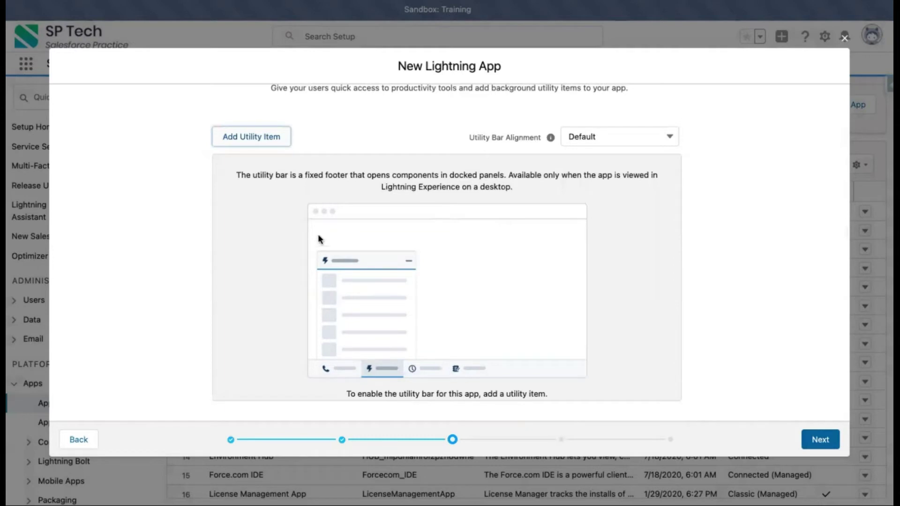
{"action": "left_click", "coordinate": [261, 138]}
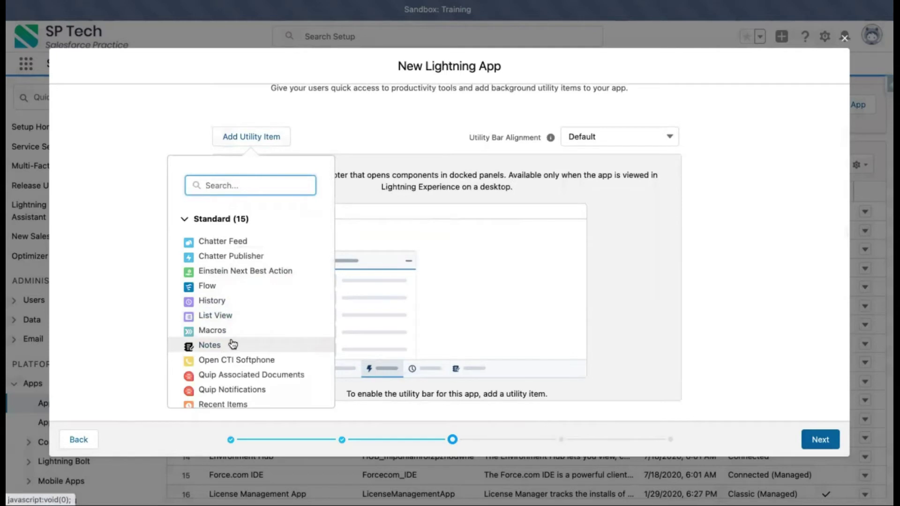
{"action": "scroll", "coordinate": [232, 343], "scroll_direction": "down", "scroll_amount": 5}
{"action": "left_click", "coordinate": [235, 289]}
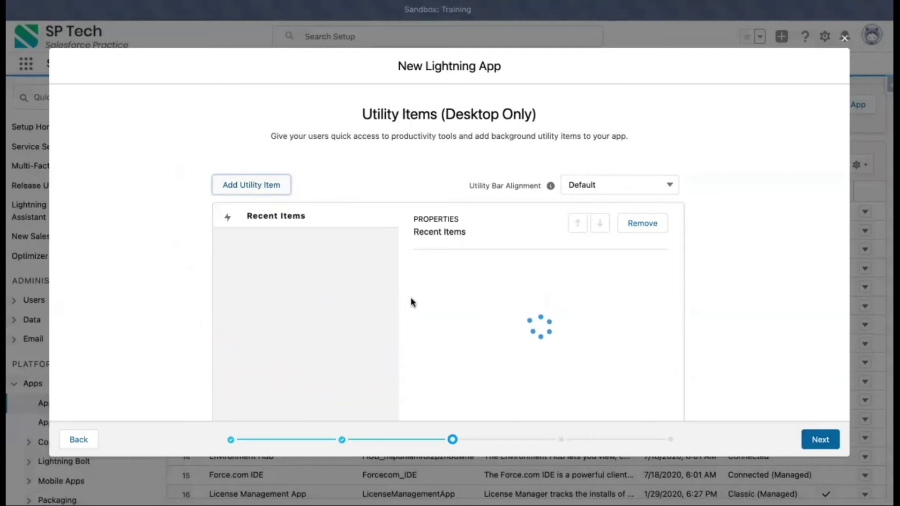
{"action": "scroll", "coordinate": [514, 316], "scroll_direction": "down", "scroll_amount": 3}
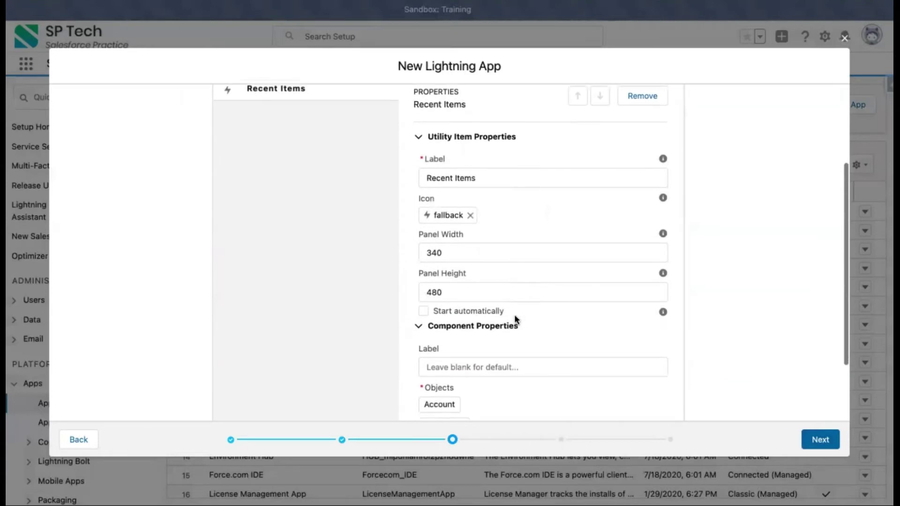
{"action": "scroll", "coordinate": [513, 318], "scroll_direction": "down", "scroll_amount": 2}
{"action": "scroll", "coordinate": [514, 318], "scroll_direction": "up", "scroll_amount": 5}
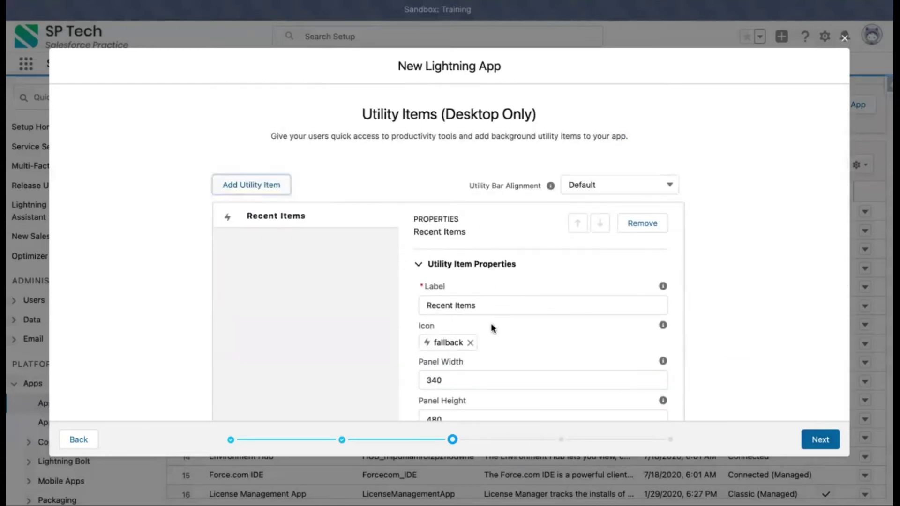
{"action": "scroll", "coordinate": [491, 344], "scroll_direction": "down", "scroll_amount": 2}
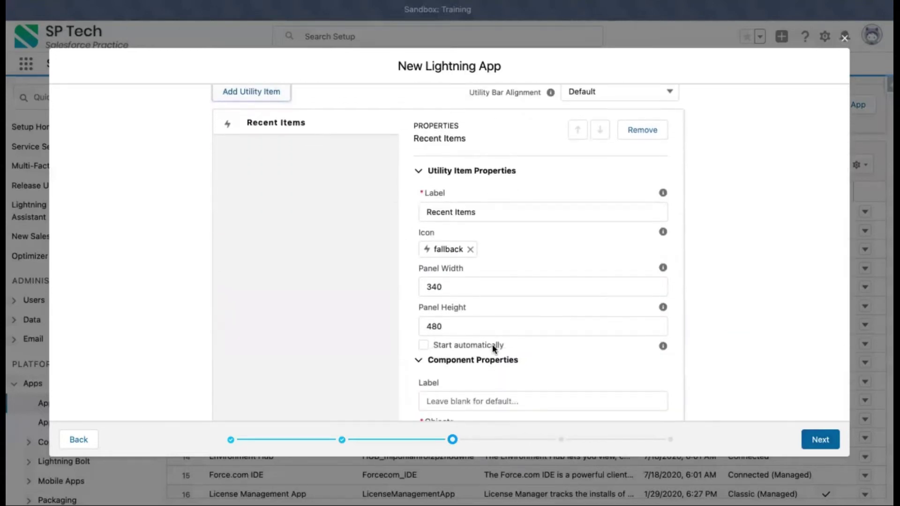
{"action": "scroll", "coordinate": [492, 344], "scroll_direction": "up", "scroll_amount": 2}
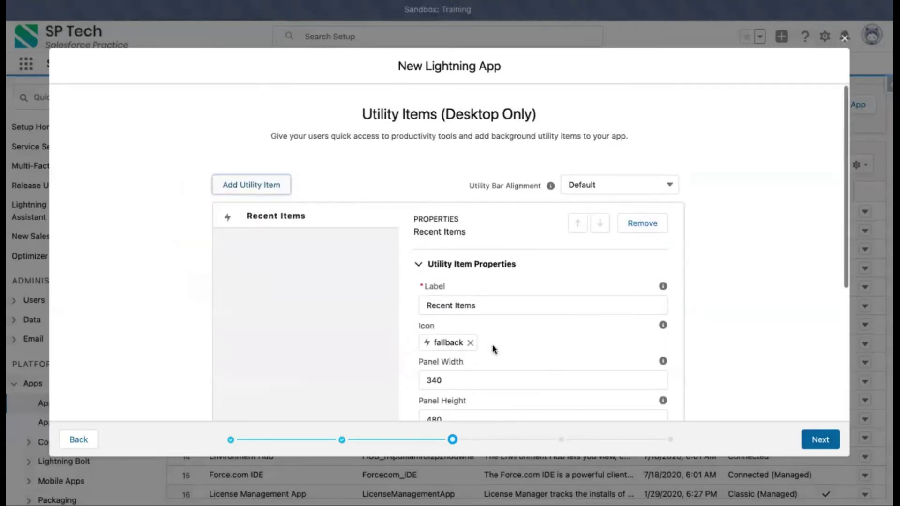
{"action": "left_click", "coordinate": [824, 445]}
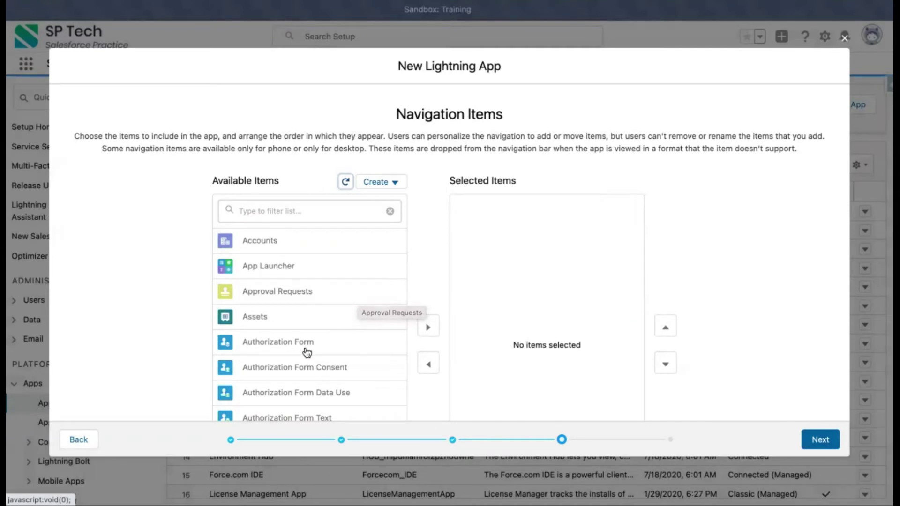
Filter for and add Accounts and Contacts to the selected navigation items
{"action": "scroll", "coordinate": [307, 348], "scroll_direction": "down", "scroll_amount": 1}
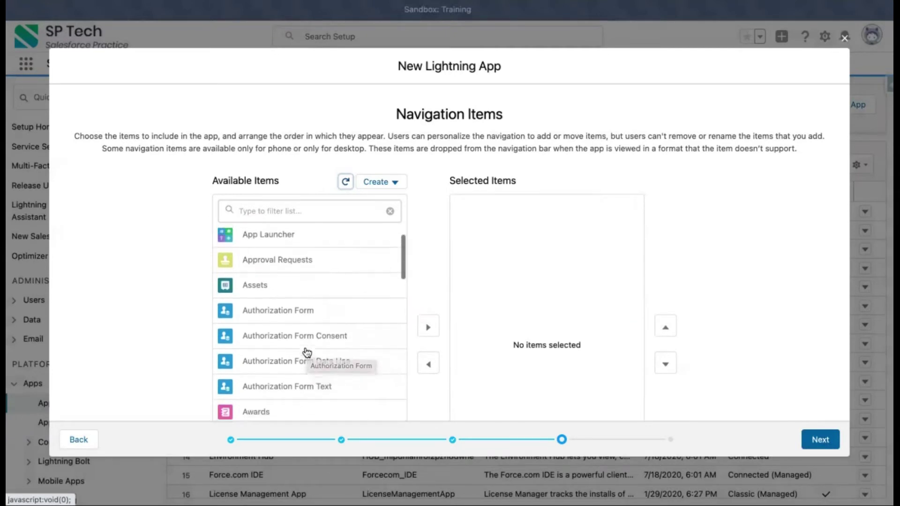
{"action": "scroll", "coordinate": [307, 352], "scroll_direction": "up", "scroll_amount": 1}
{"action": "left_click", "coordinate": [298, 216]}
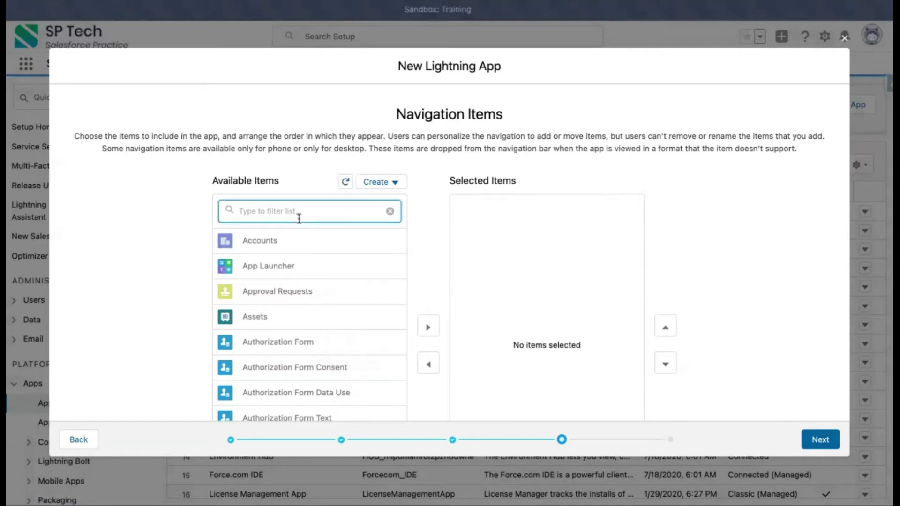
{"action": "type", "text": "account"}
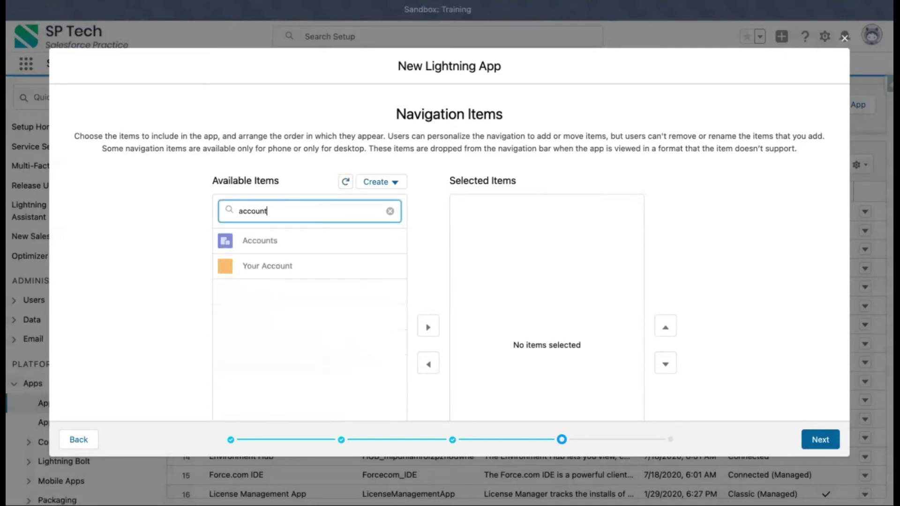
{"action": "left_click", "coordinate": [275, 242]}
{"action": "scroll", "coordinate": [421, 281], "scroll_direction": "down", "scroll_amount": 1}
{"action": "left_click", "coordinate": [428, 277]}
{"action": "left_click_drag", "start_coordinate": [300, 159], "coordinate": [187, 164]}
{"action": "type", "text": "contact"}
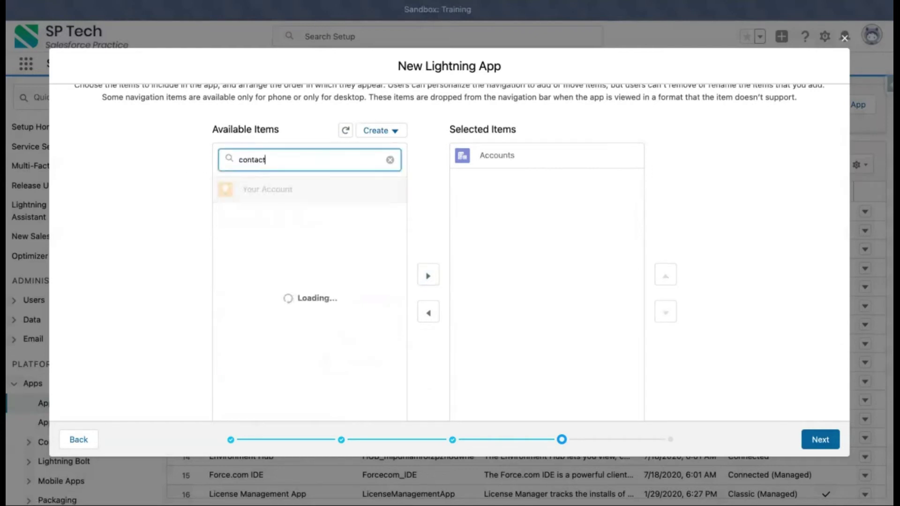
{"action": "left_click", "coordinate": [279, 267]}
{"action": "left_click", "coordinate": [424, 274]}
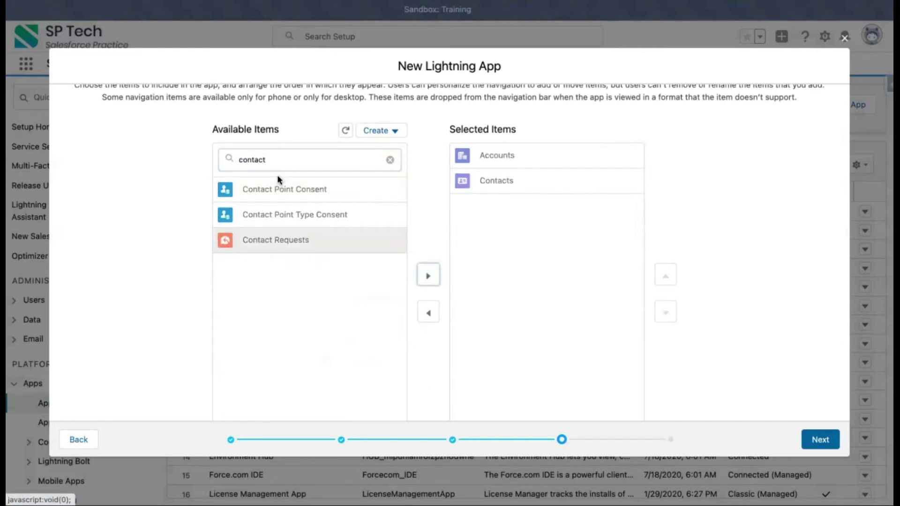
Filter for and add Employees and Reports to the selected navigation items
{"action": "left_click_drag", "start_coordinate": [271, 157], "coordinate": [212, 159]}
{"action": "type", "text": "employee"}
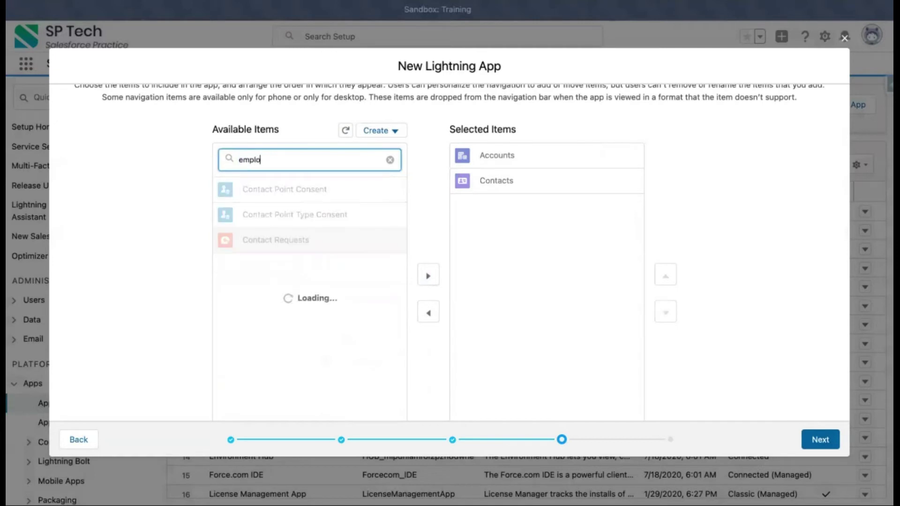
{"action": "left_click", "coordinate": [294, 199]}
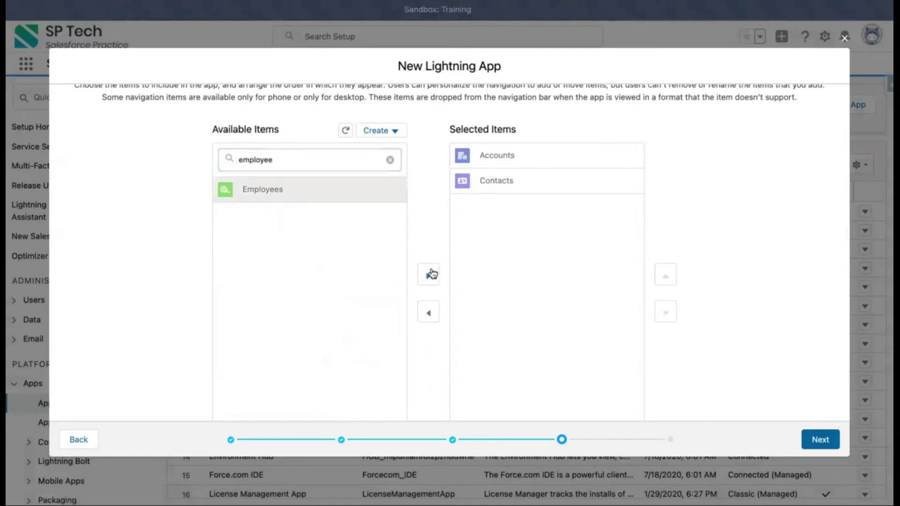
{"action": "left_click", "coordinate": [429, 275]}
{"action": "left_click", "coordinate": [291, 151]}
{"action": "double_click", "coordinate": [256, 160]}
{"action": "type", "text": "report"}
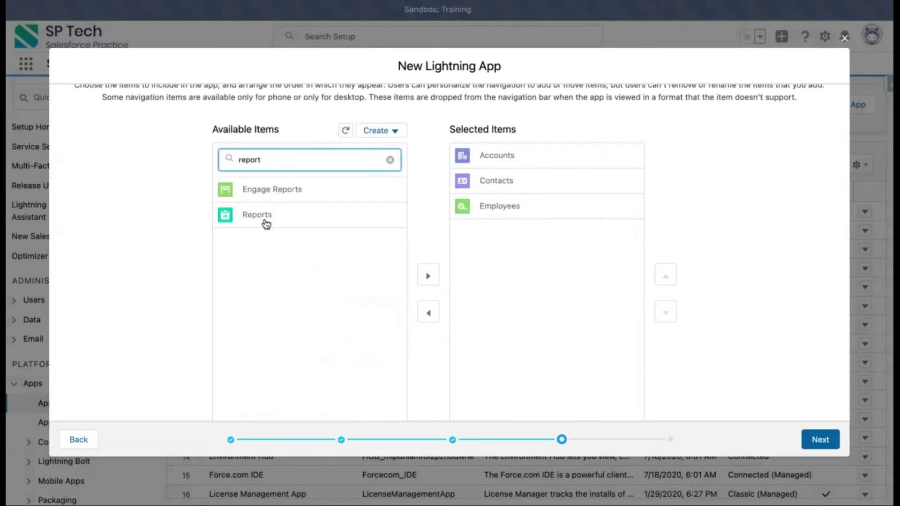
{"action": "left_click", "coordinate": [261, 215]}
{"action": "left_click", "coordinate": [428, 275]}
Add Dashboards as the last navigation item and continue to User Profiles
{"action": "double_click", "coordinate": [250, 159]}
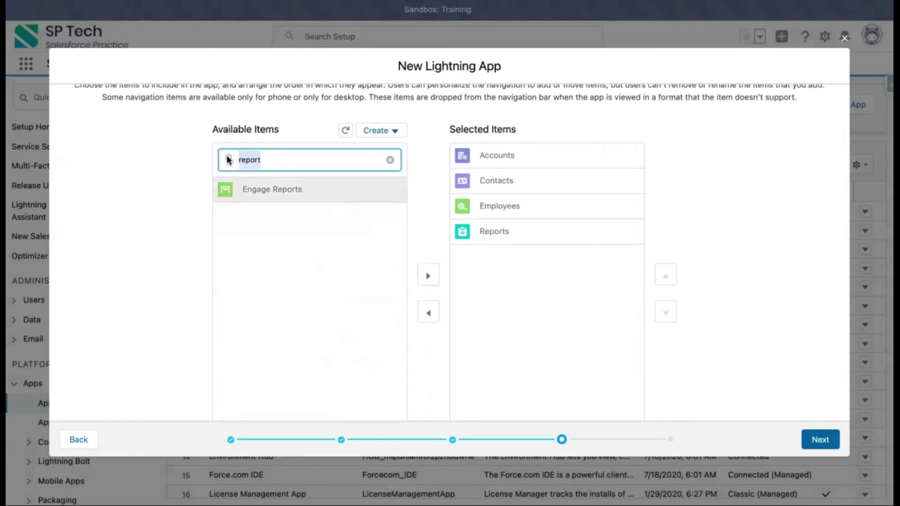
{"action": "type", "text": "dashbo"}
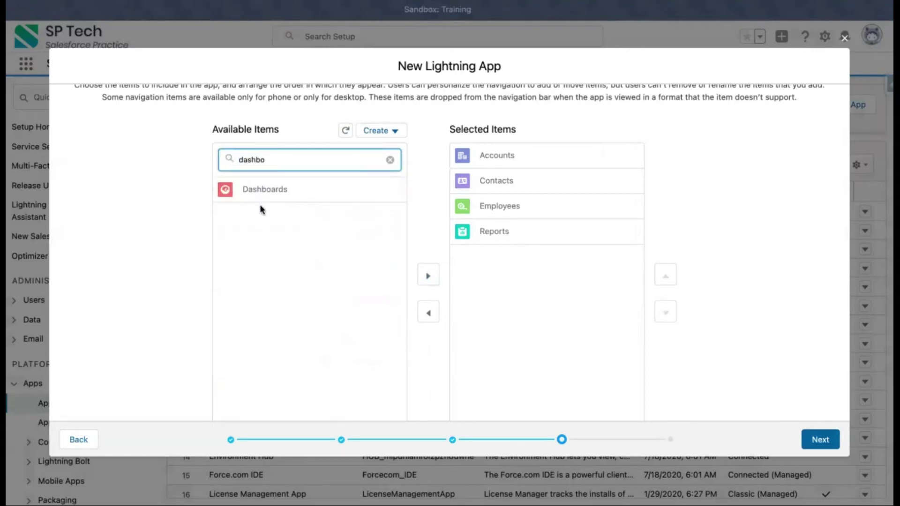
{"action": "left_click", "coordinate": [271, 193]}
{"action": "left_click", "coordinate": [428, 276]}
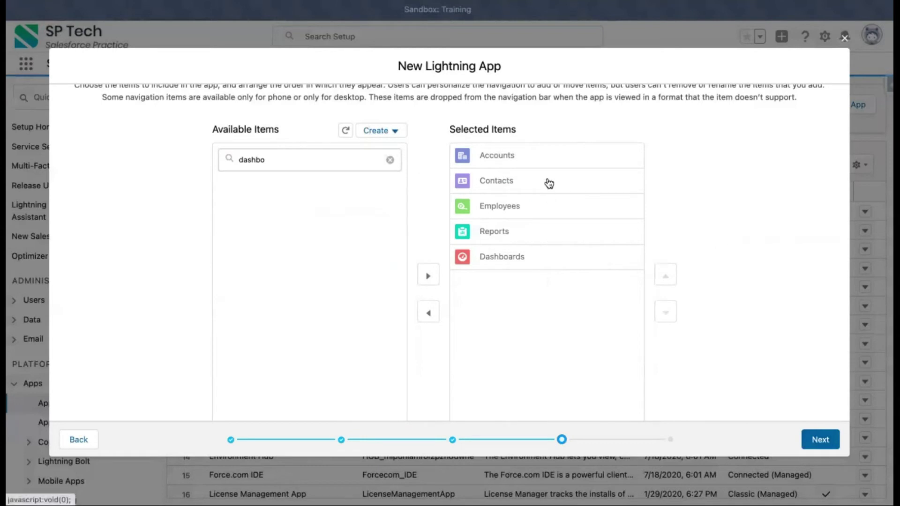
{"action": "left_click", "coordinate": [820, 440]}
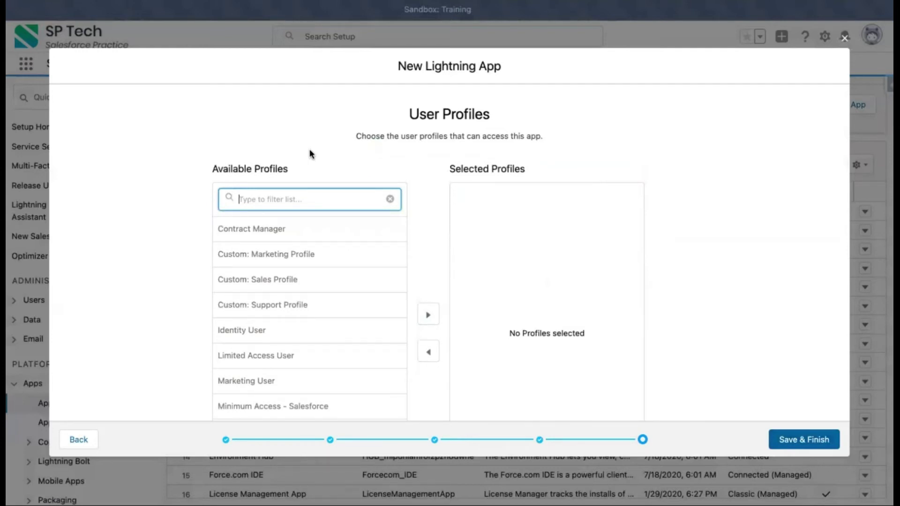
Grant the System Administrator profile access and save and finish the SPTech Training app
{"action": "type", "text": "system"}
{"action": "left_click", "coordinate": [277, 228]}
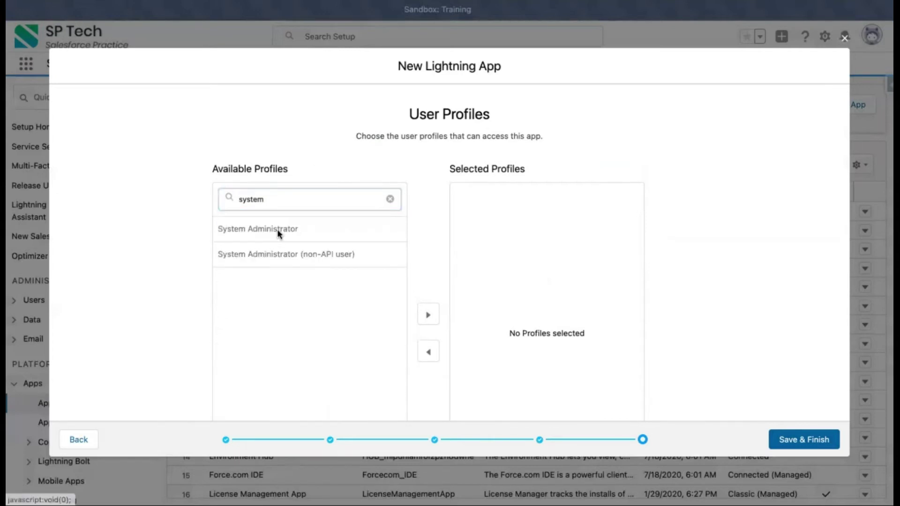
{"action": "left_click", "coordinate": [426, 275]}
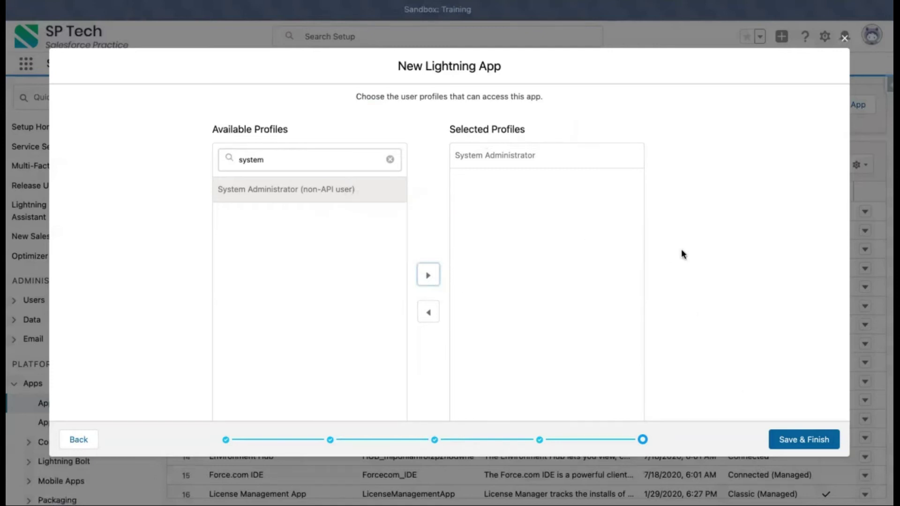
{"action": "left_click", "coordinate": [798, 443]}
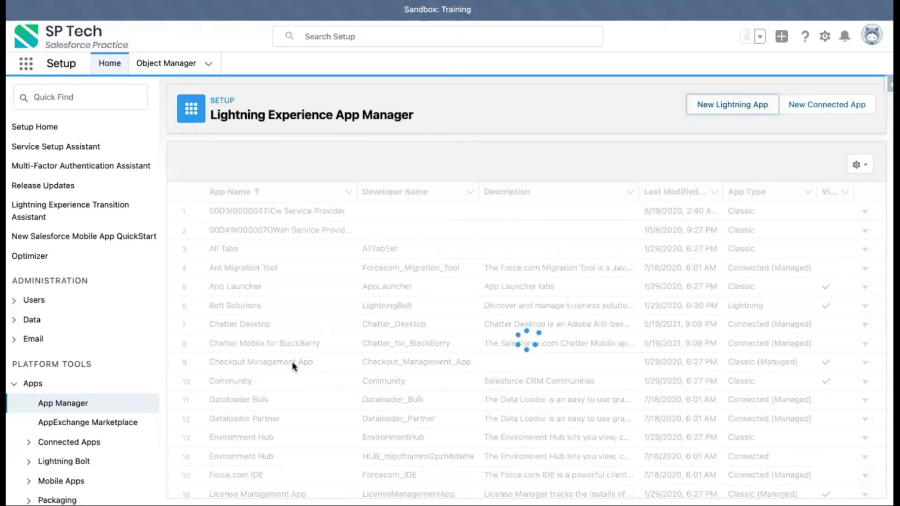
Find SPTech Training in the 43-app list, open its row menu and dismiss it
{"action": "scroll", "coordinate": [281, 442], "scroll_direction": "down", "scroll_amount": 10}
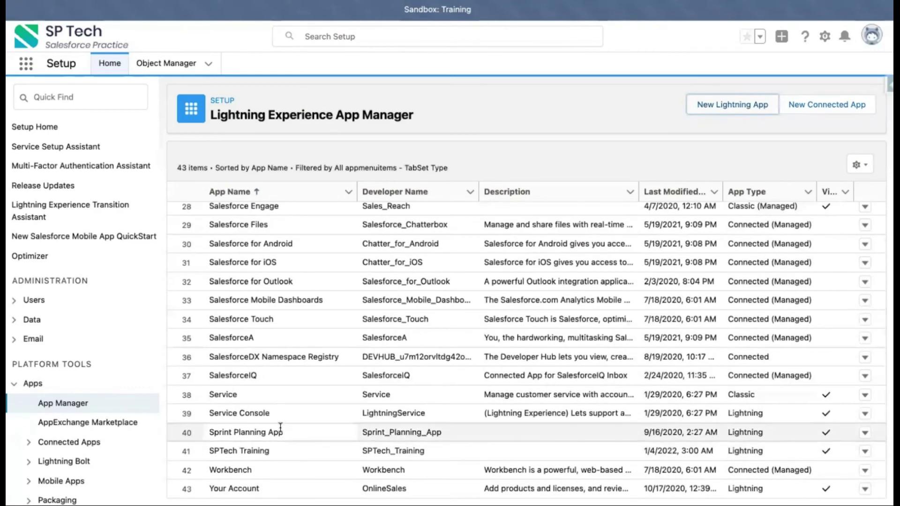
{"action": "left_click_drag", "start_coordinate": [211, 453], "coordinate": [304, 451]}
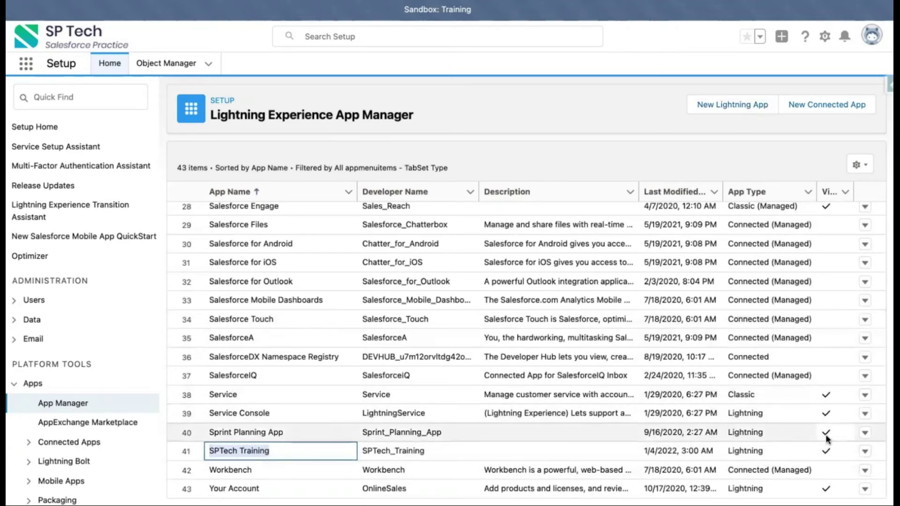
{"action": "left_click", "coordinate": [865, 452]}
{"action": "left_click", "coordinate": [865, 453]}
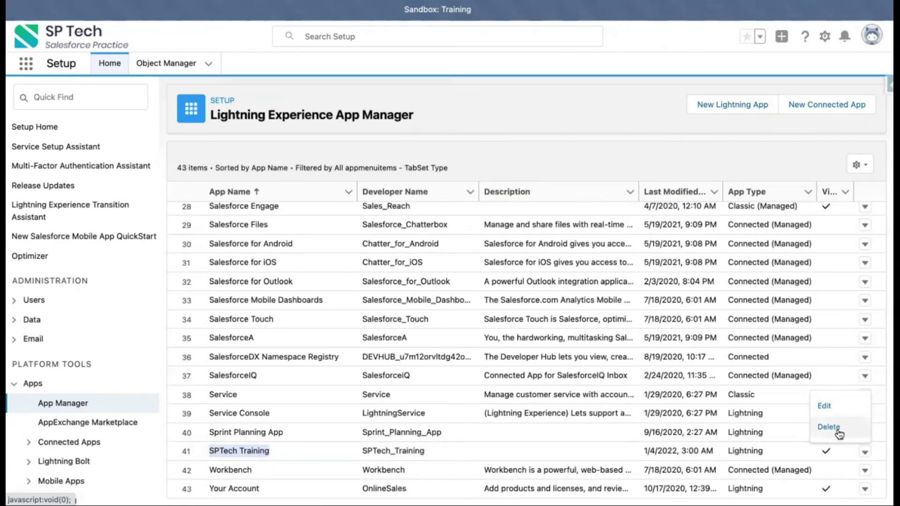
{"action": "left_click", "coordinate": [784, 393]}
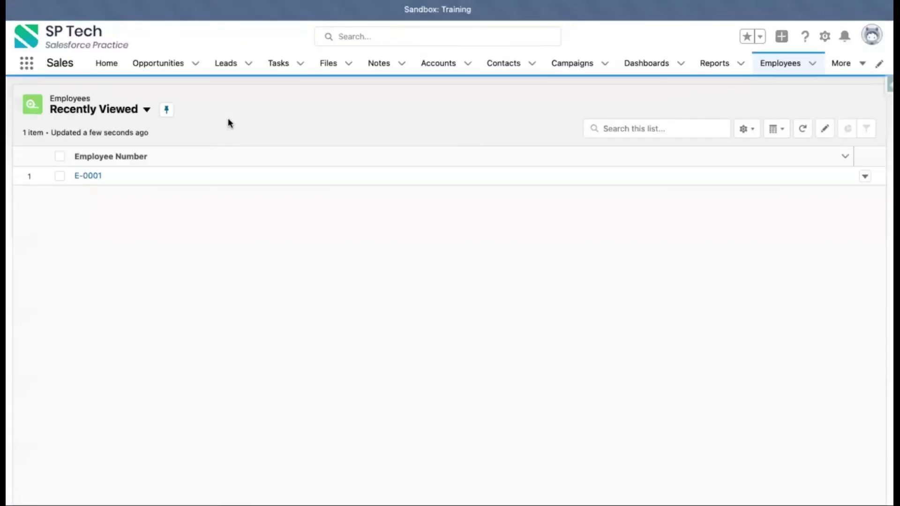
Launch SPTech Training from the App Launcher and open its Employees tab showing E-0001
{"action": "left_click", "coordinate": [27, 65]}
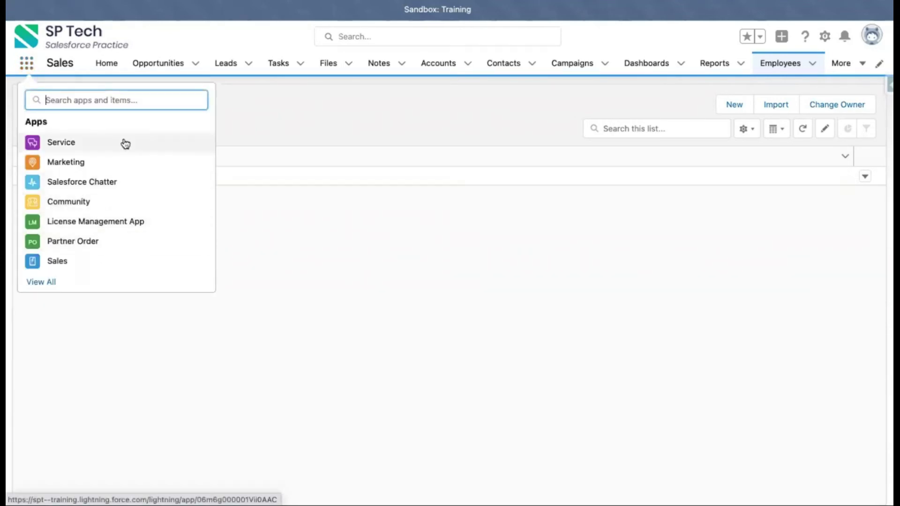
{"action": "type", "text": "sp"}
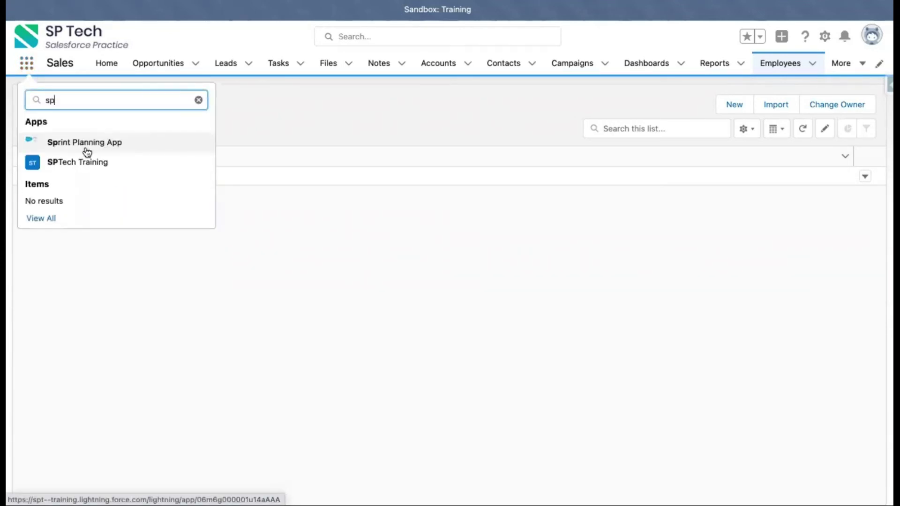
{"action": "left_click", "coordinate": [41, 220]}
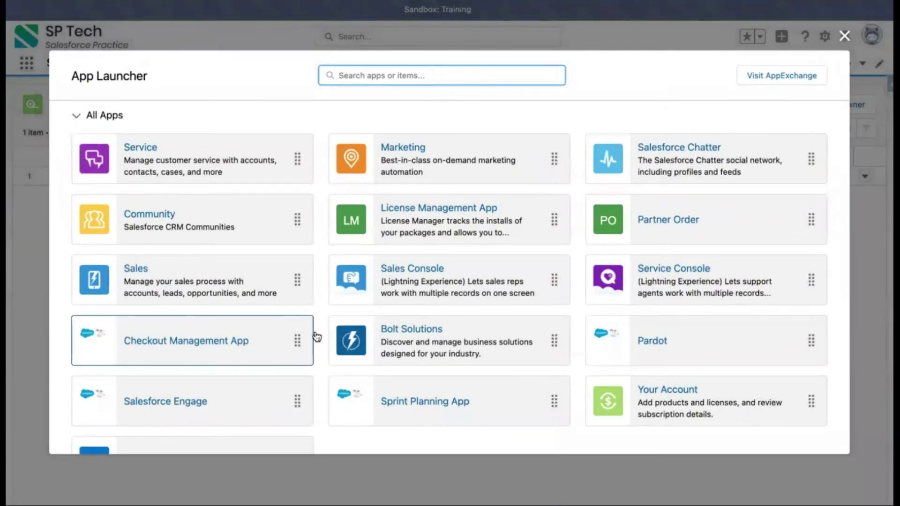
{"action": "scroll", "coordinate": [433, 319], "scroll_direction": "down", "scroll_amount": 3}
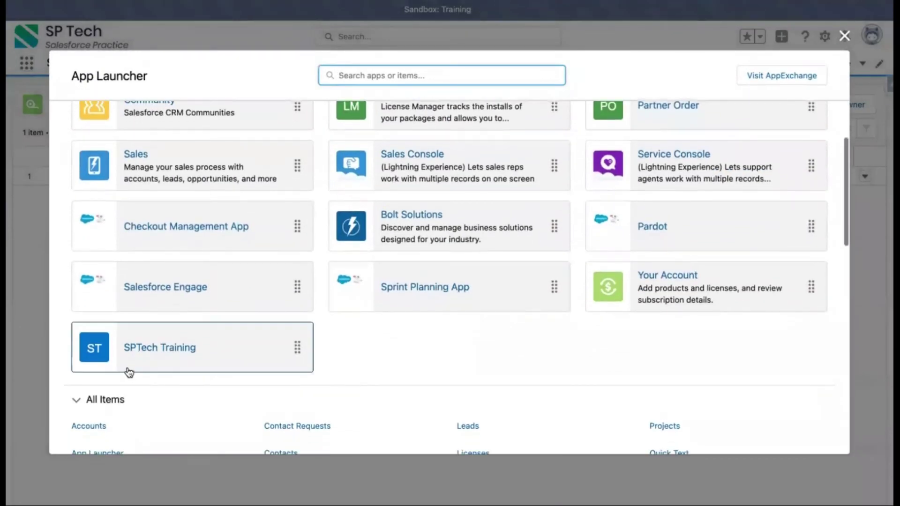
{"action": "left_click", "coordinate": [105, 353]}
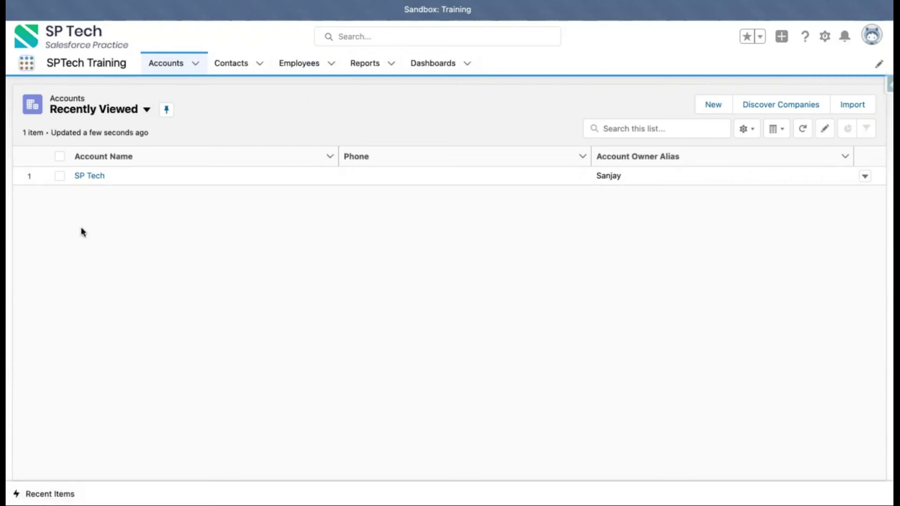
{"action": "left_click", "coordinate": [45, 284]}
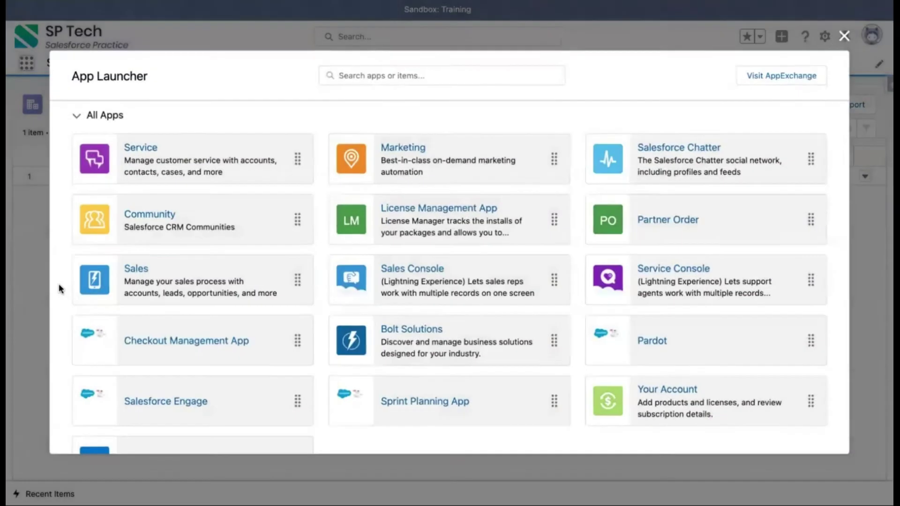
{"action": "scroll", "coordinate": [178, 370], "scroll_direction": "down", "scroll_amount": 3}
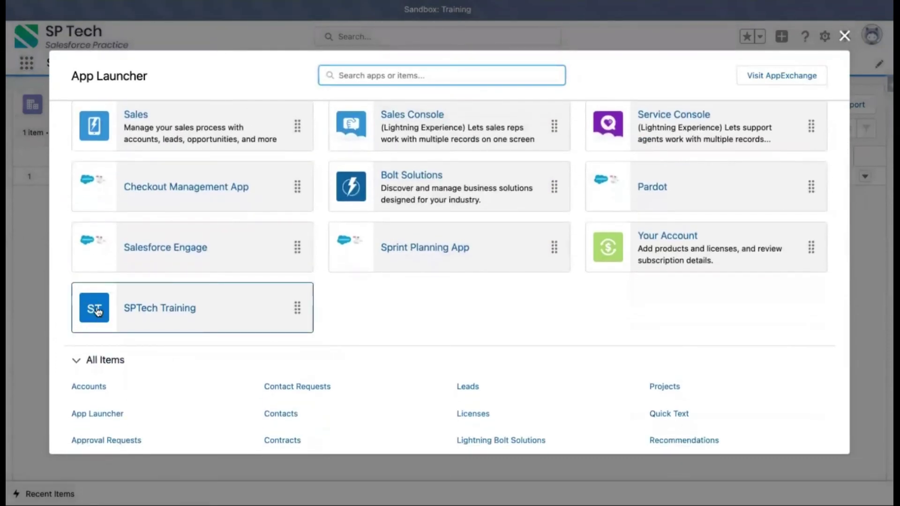
{"action": "left_click", "coordinate": [845, 36]}
{"action": "left_click", "coordinate": [296, 63]}
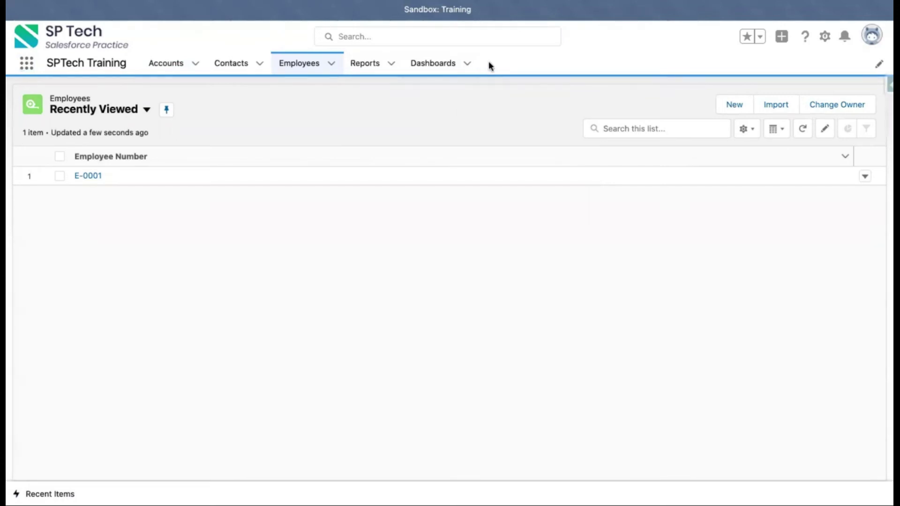
Add Files from All items to the SPTech Training nav bar and save it
{"action": "left_click", "coordinate": [879, 65]}
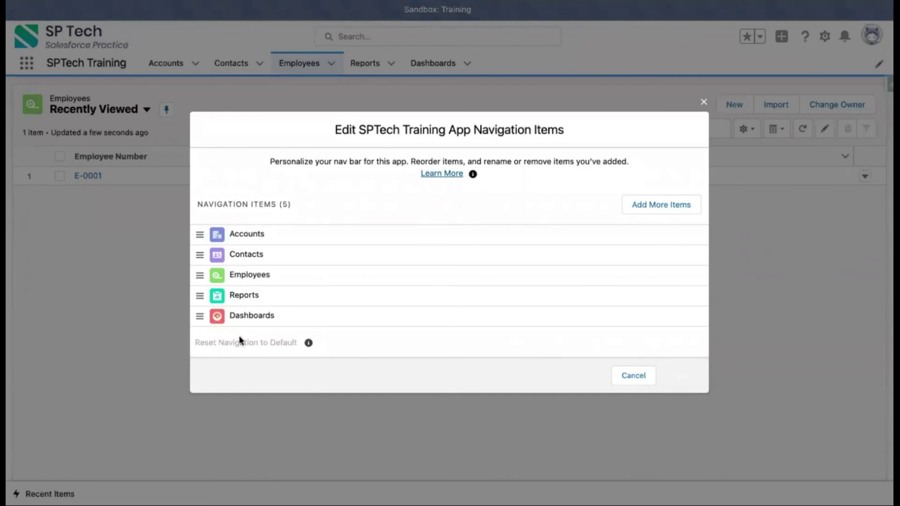
{"action": "left_click", "coordinate": [649, 205]}
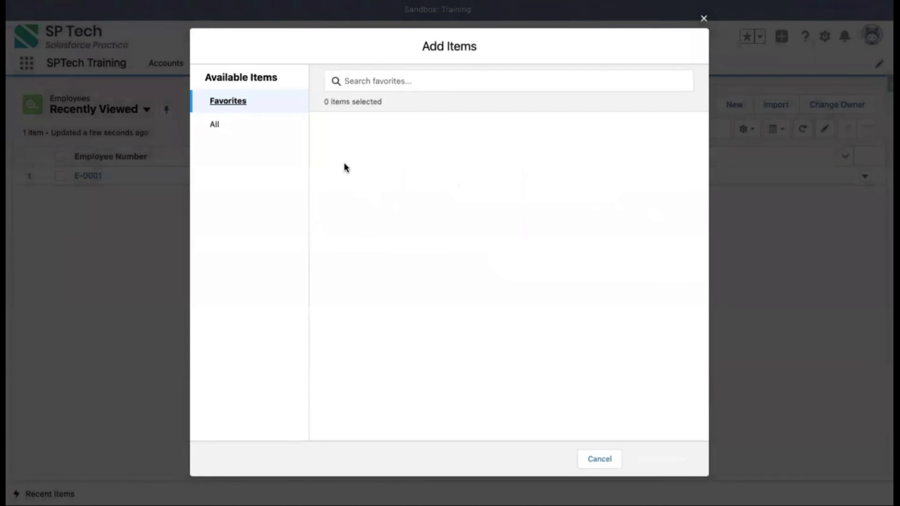
{"action": "left_click", "coordinate": [235, 121]}
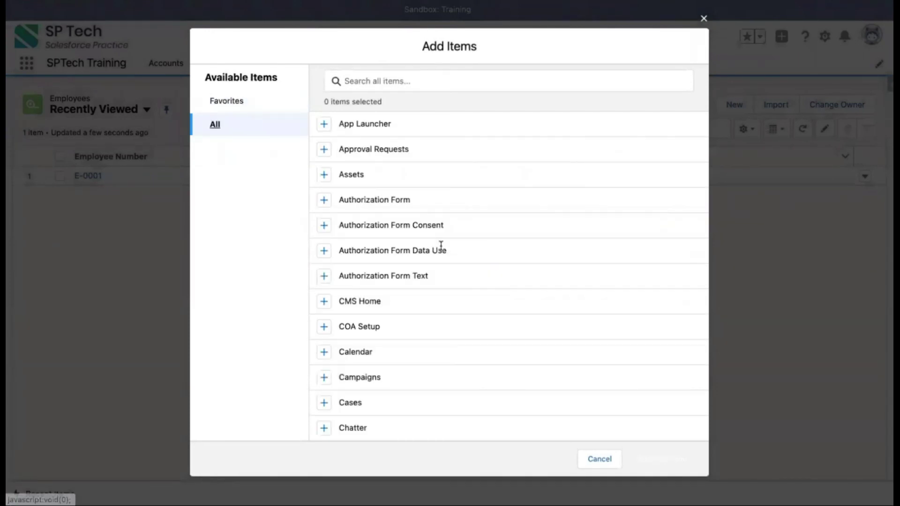
{"action": "scroll", "coordinate": [440, 245], "scroll_direction": "down", "scroll_amount": 15}
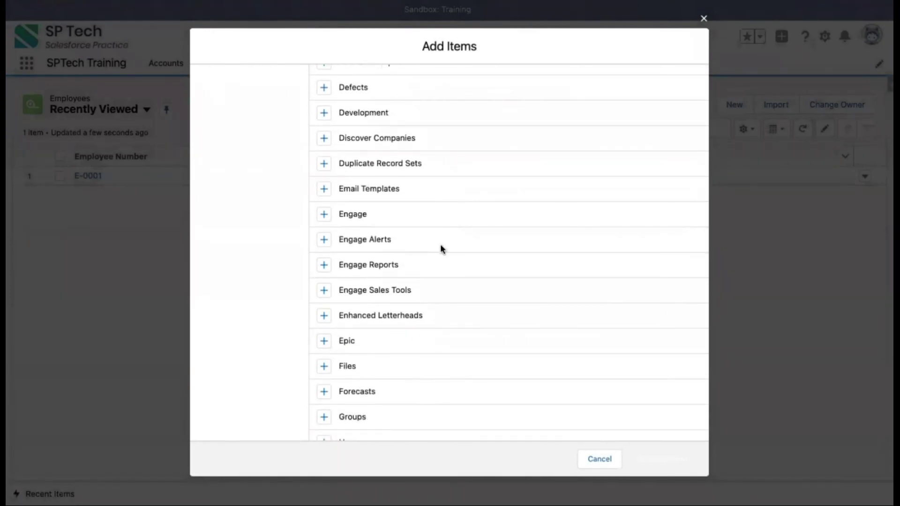
{"action": "left_click", "coordinate": [323, 368]}
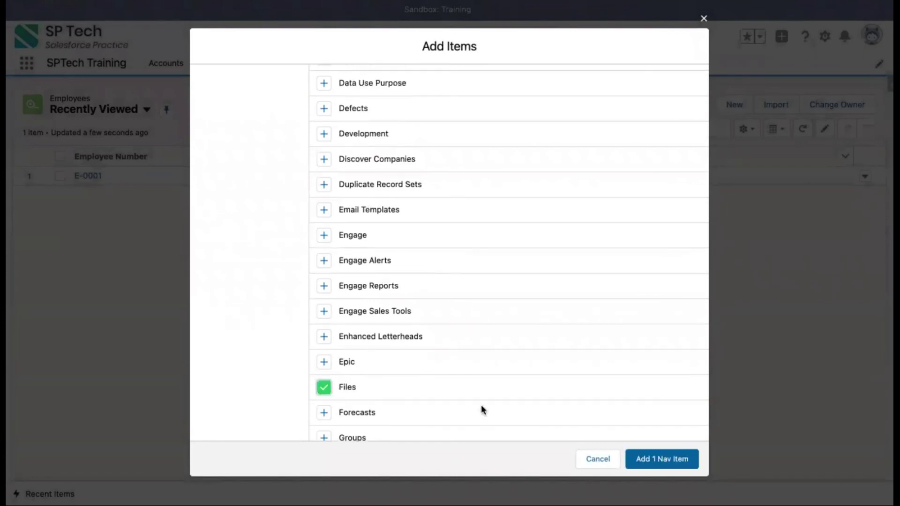
{"action": "left_click", "coordinate": [668, 463]}
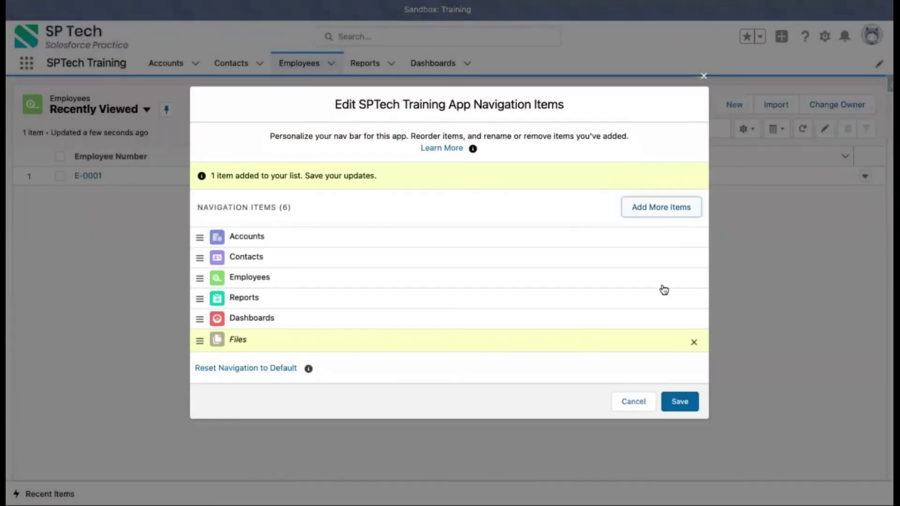
{"action": "left_click", "coordinate": [679, 401]}
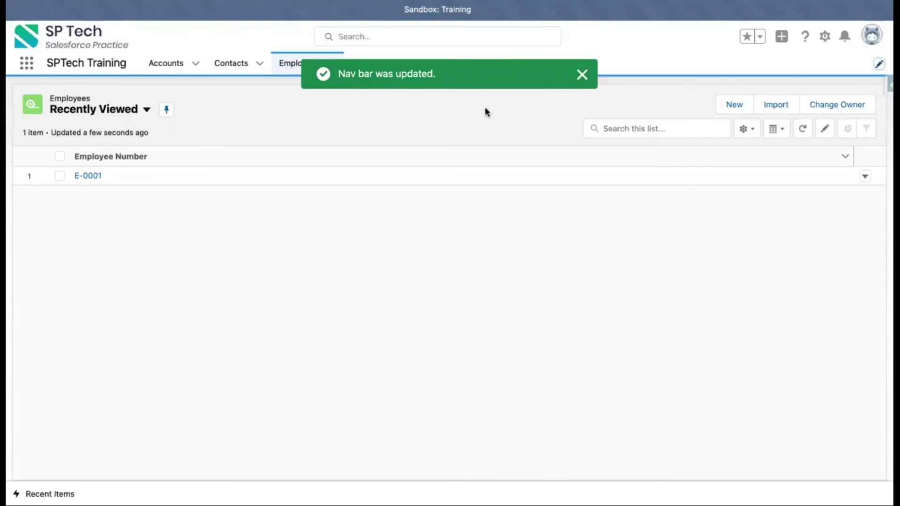
Dismiss the toast, visit the Files and Accounts tabs, and open then minimize Recent Items
{"action": "left_click", "coordinate": [582, 74]}
{"action": "left_click", "coordinate": [494, 63]}
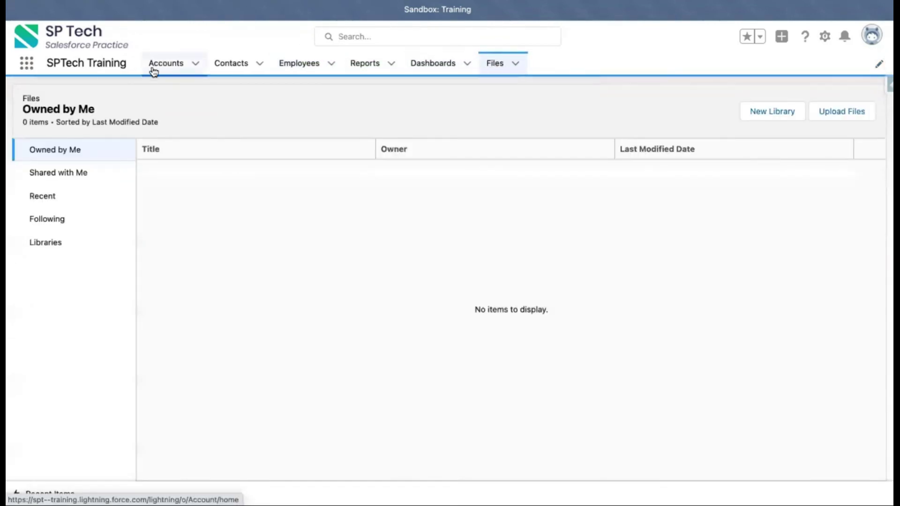
{"action": "left_click", "coordinate": [162, 66]}
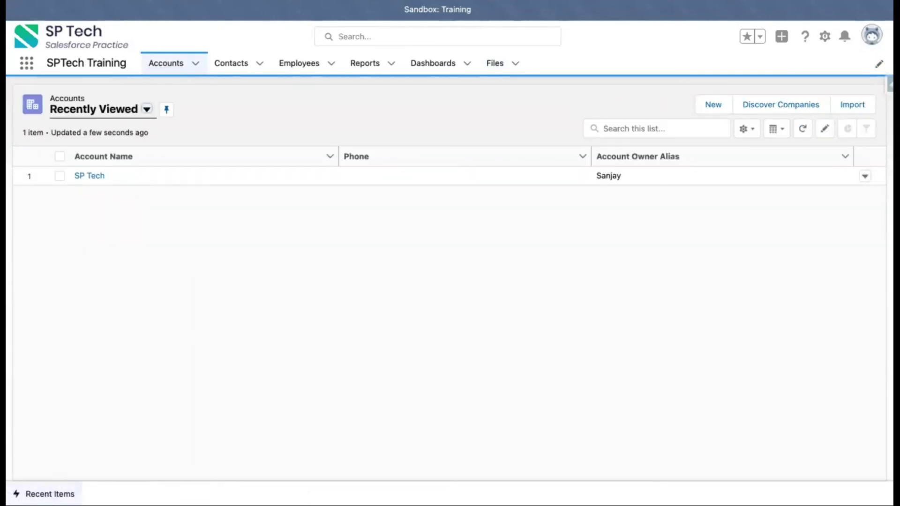
{"action": "left_click", "coordinate": [46, 494]}
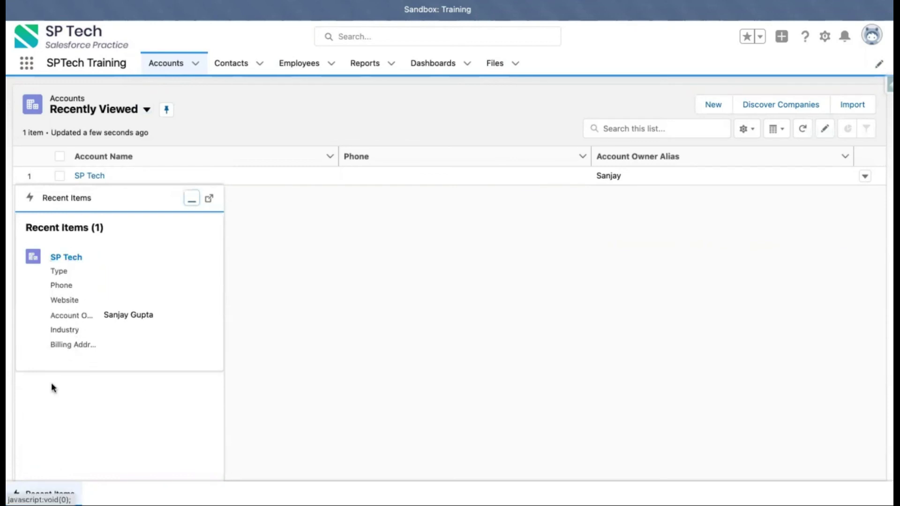
{"action": "left_click", "coordinate": [192, 198]}
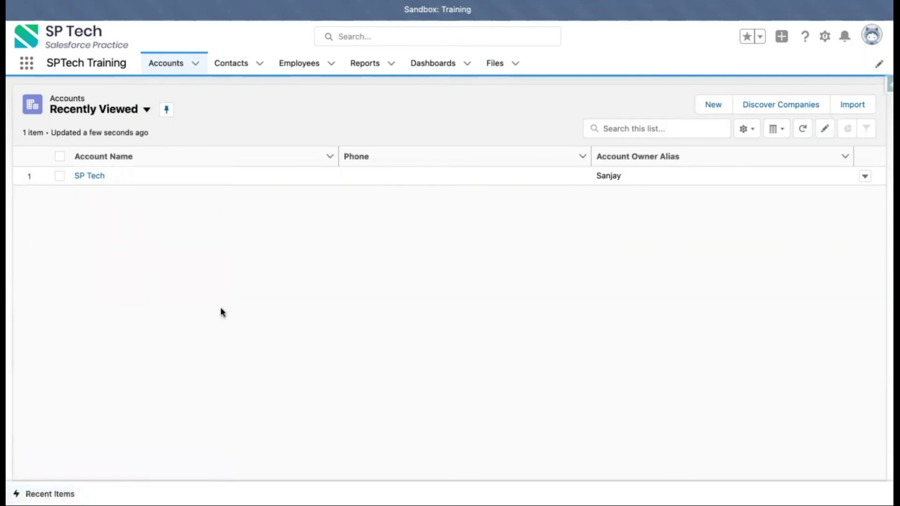